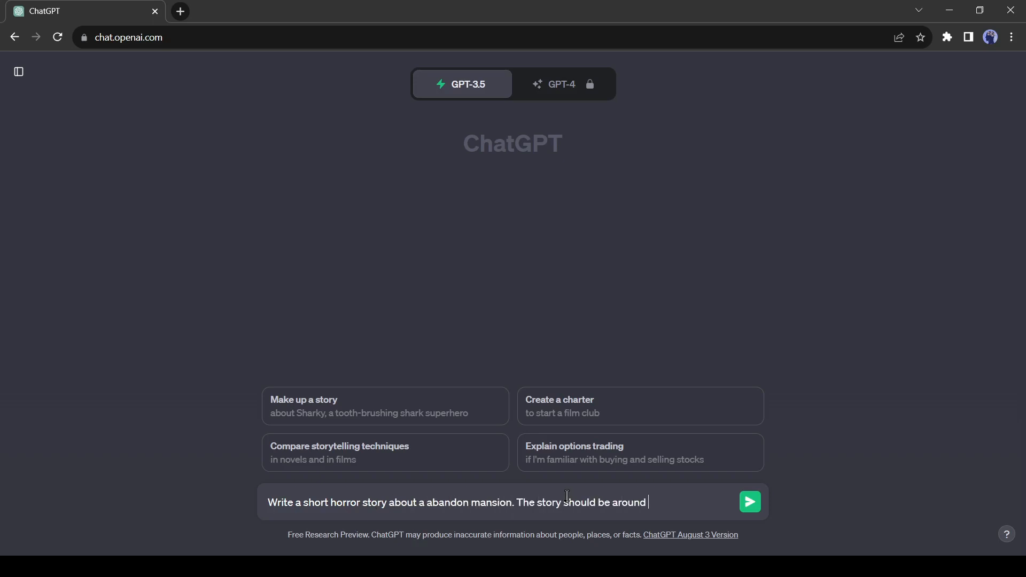
Ask ChatGPT to write a short horror story of around 200 words about an abandoned mansion.
left_click(750, 502)
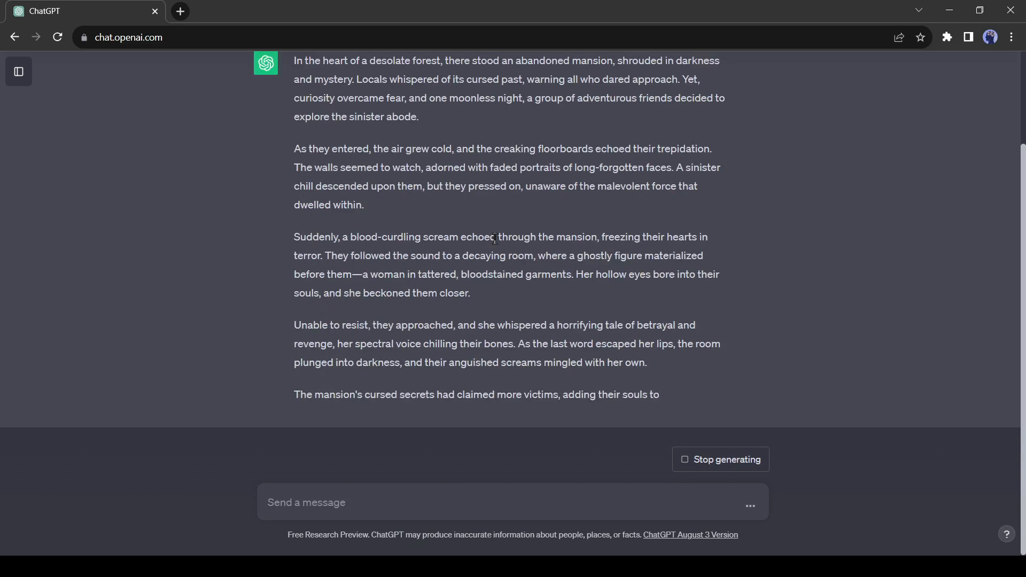
scroll(408, 261, "up", 3)
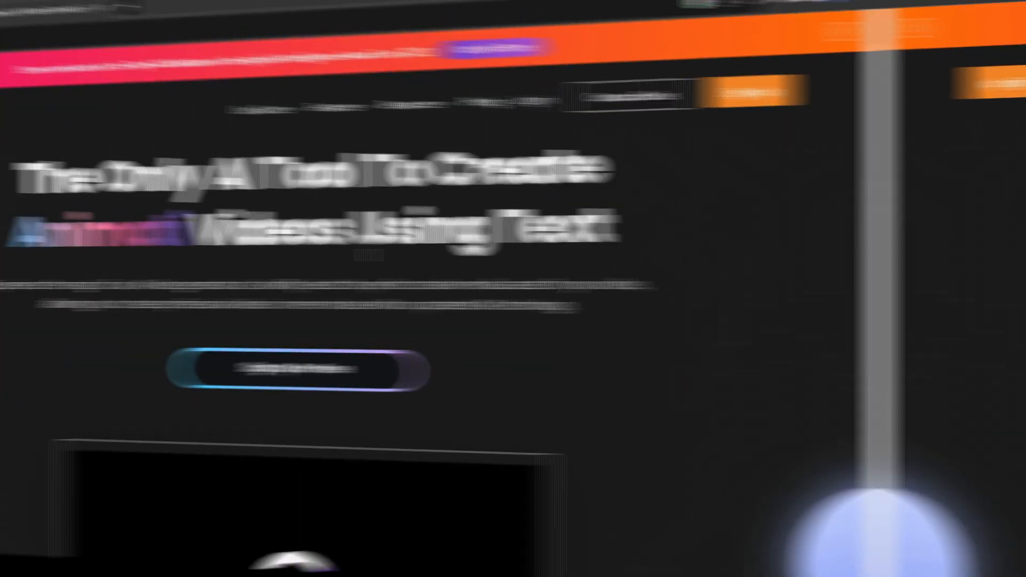
Switch to the Steve AI website at steve.ai and sign in to the existing account.
scroll(511, 255, "down", 8)
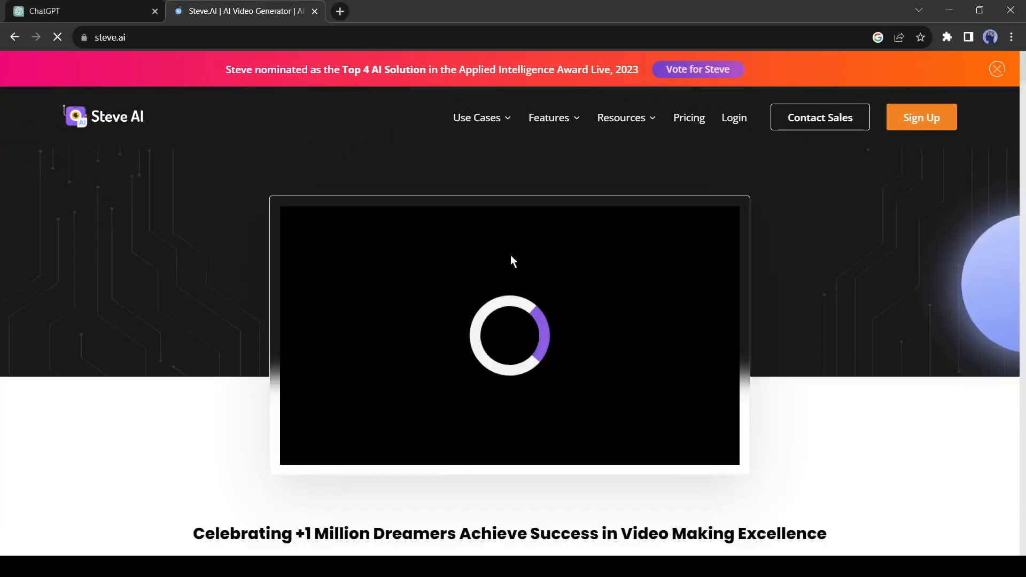
scroll(477, 275, "up", 8)
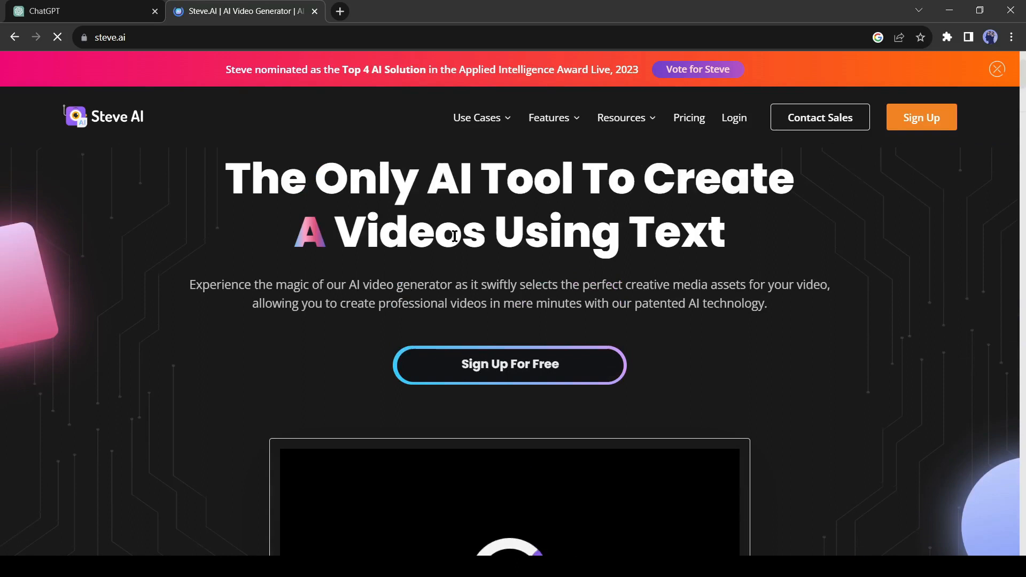
left_click(917, 128)
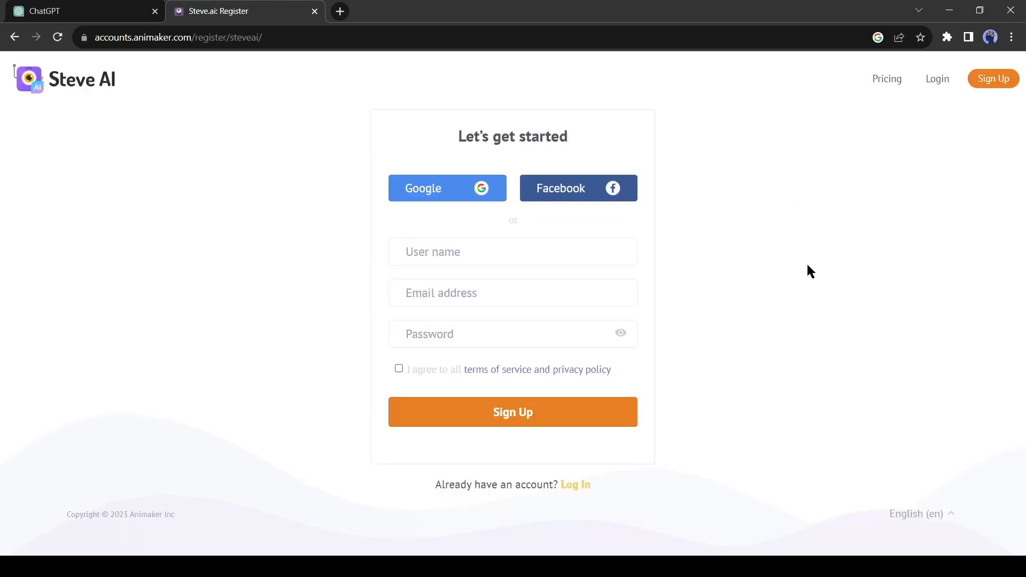
left_click(938, 83)
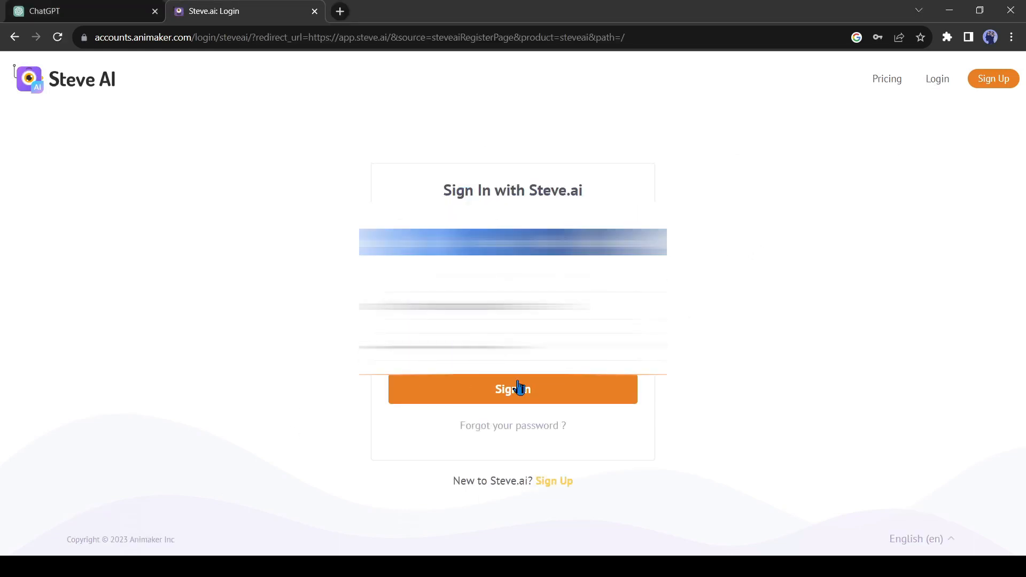
left_click(479, 392)
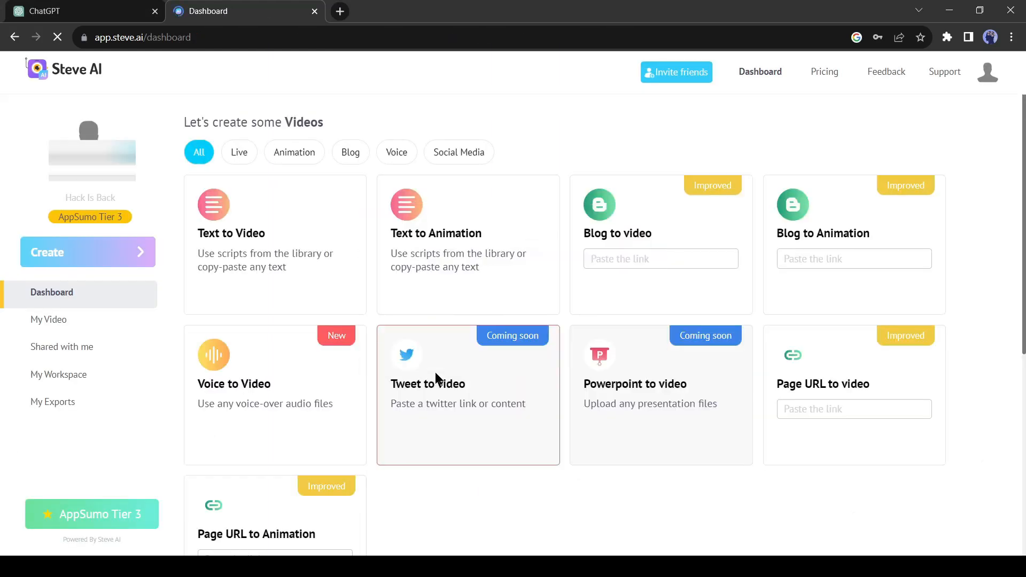
Start a new Text to Video project from the video creation options on the dashboard.
scroll(566, 368, "down", 4)
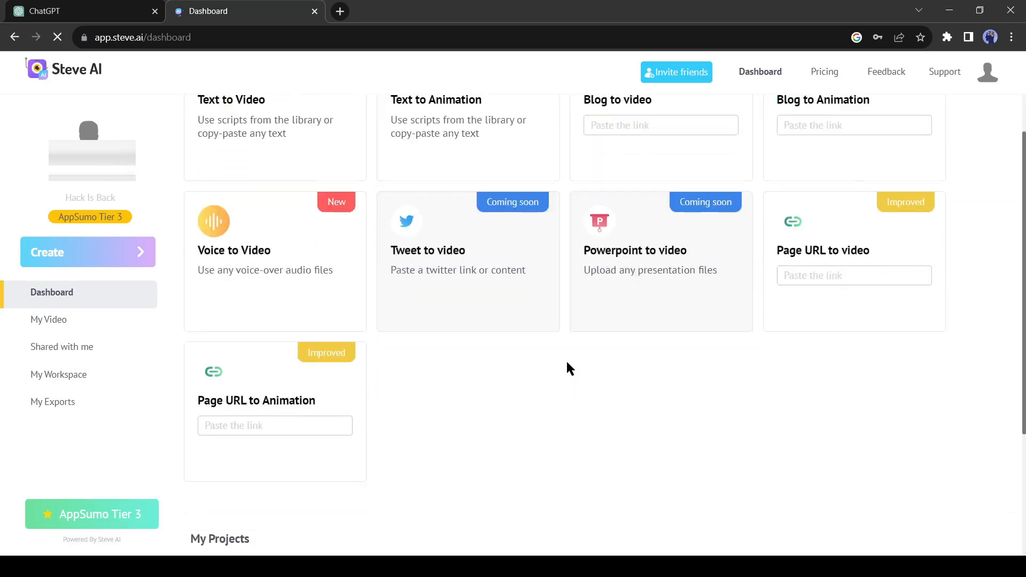
scroll(534, 374, "up", 4)
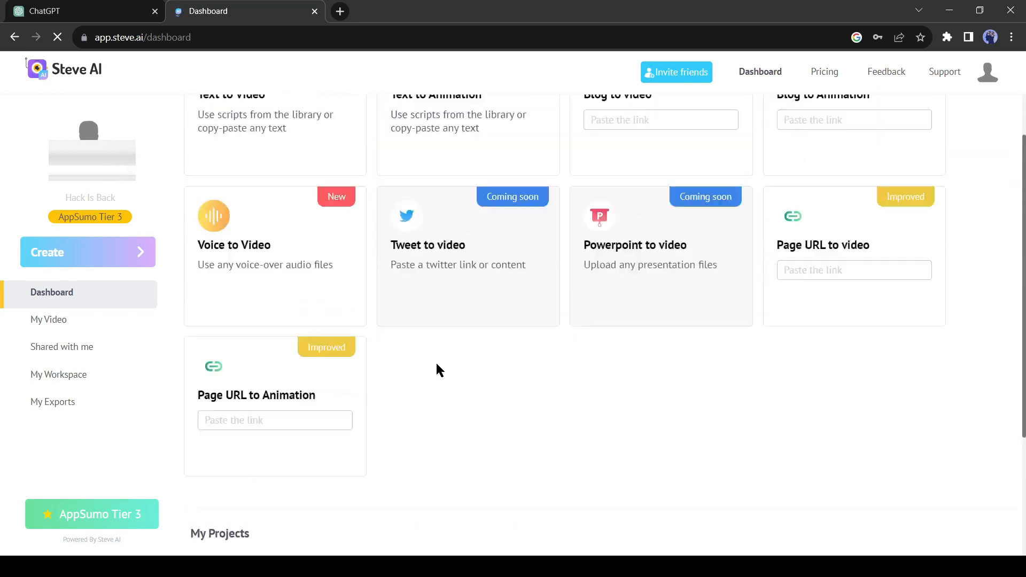
scroll(588, 417, "down", 1)
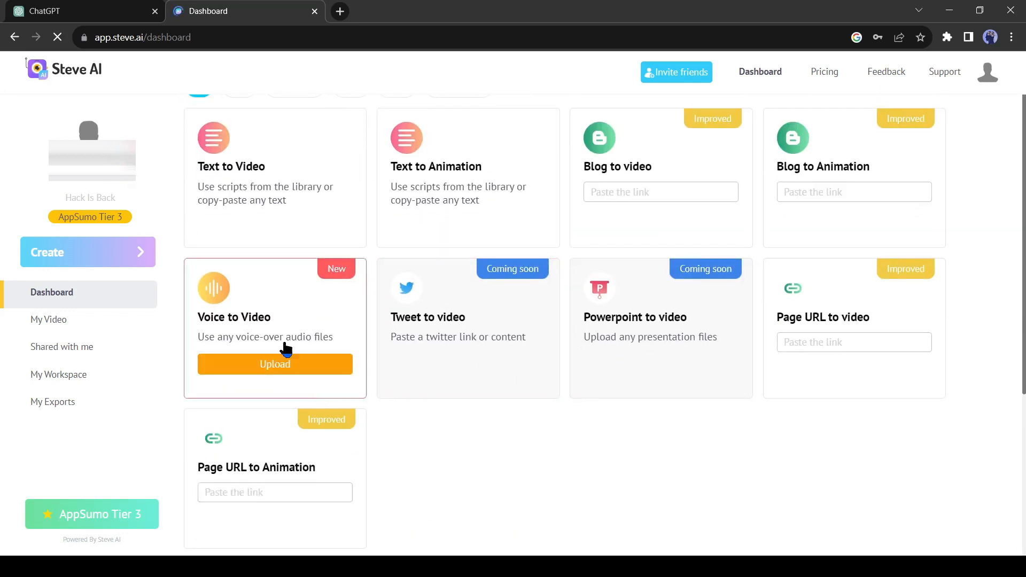
scroll(252, 186, "up", 1)
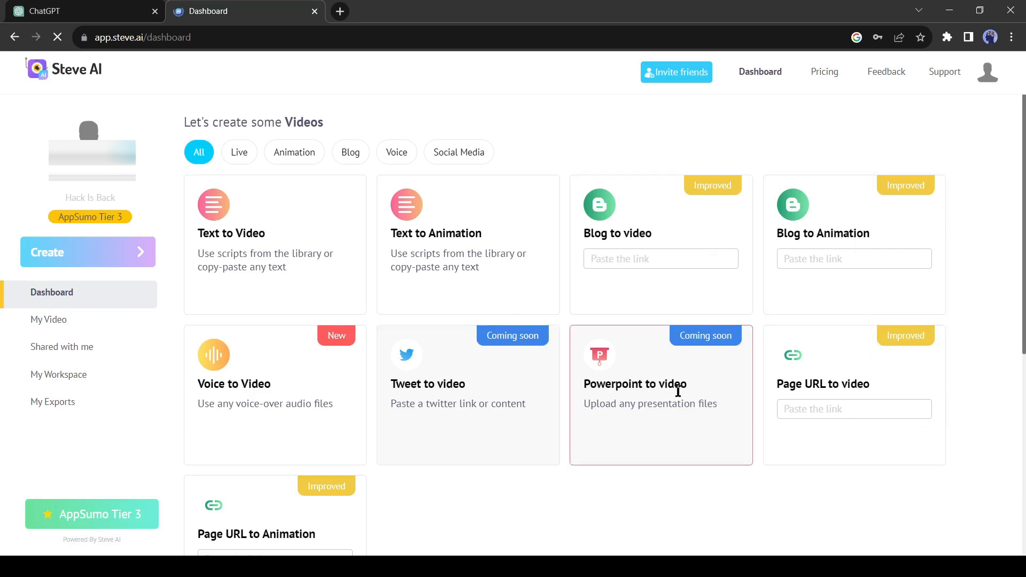
scroll(428, 393, "down", 1)
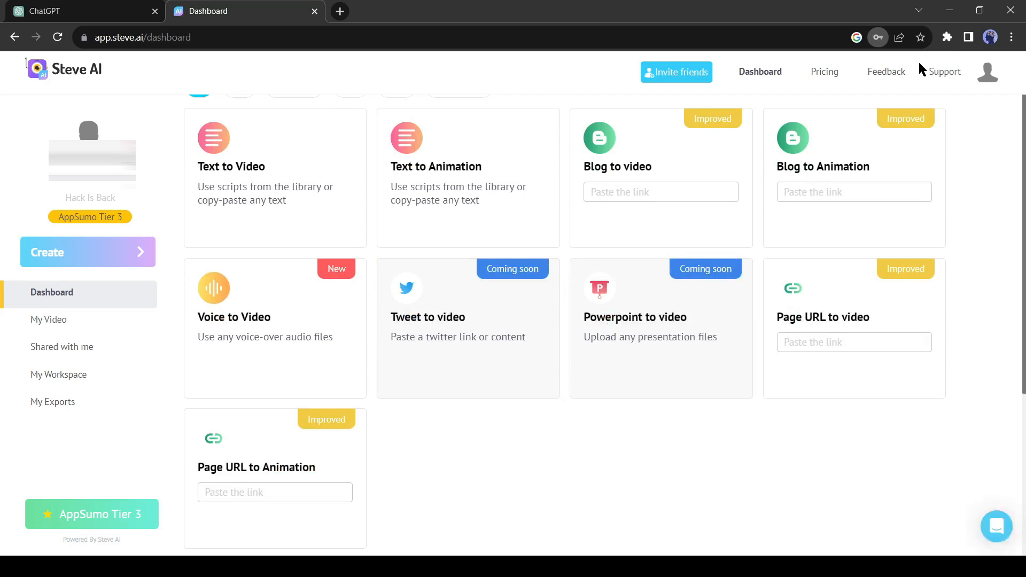
scroll(354, 427, "down", 1)
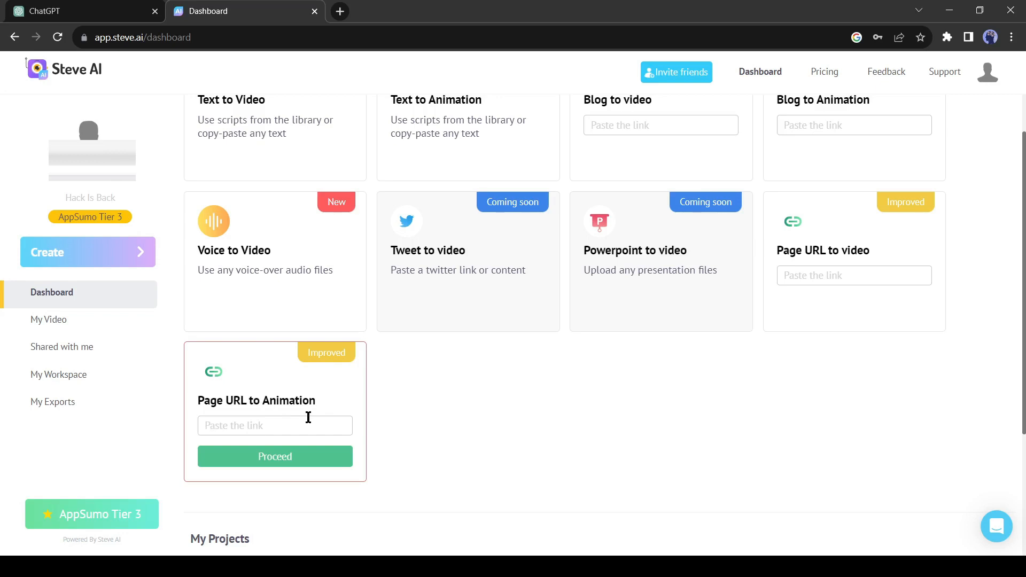
scroll(308, 418, "up", 2)
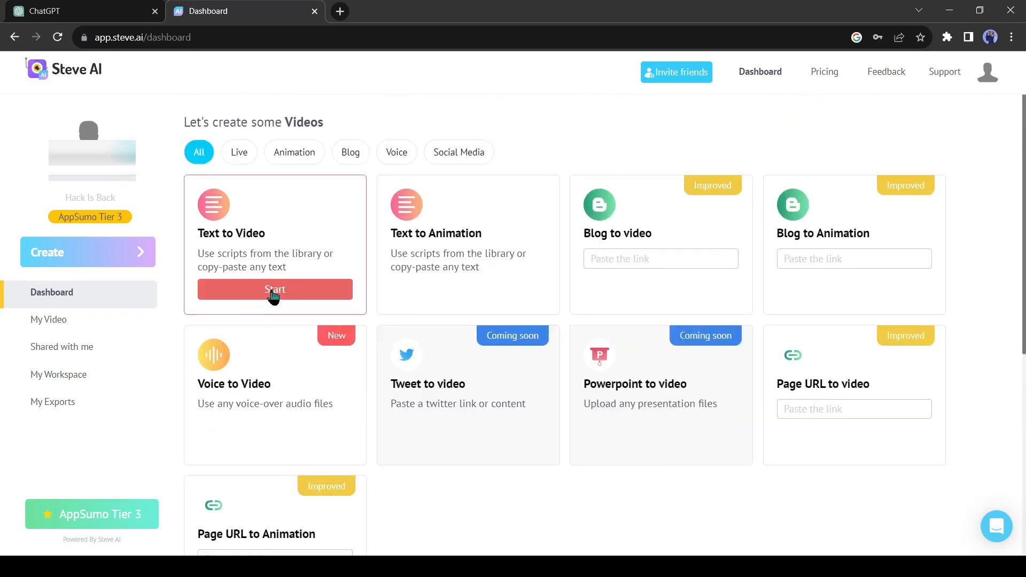
left_click(273, 292)
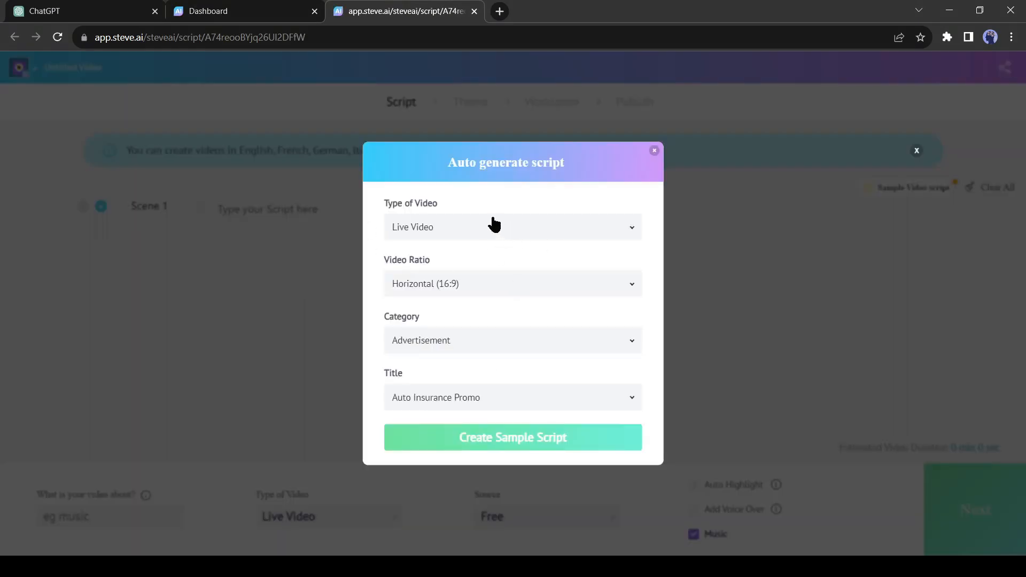
Generate a sample Live Video script with Horizontal (16:9) ratio, category Explainer Video and title Bakery Promo.
left_click(484, 235)
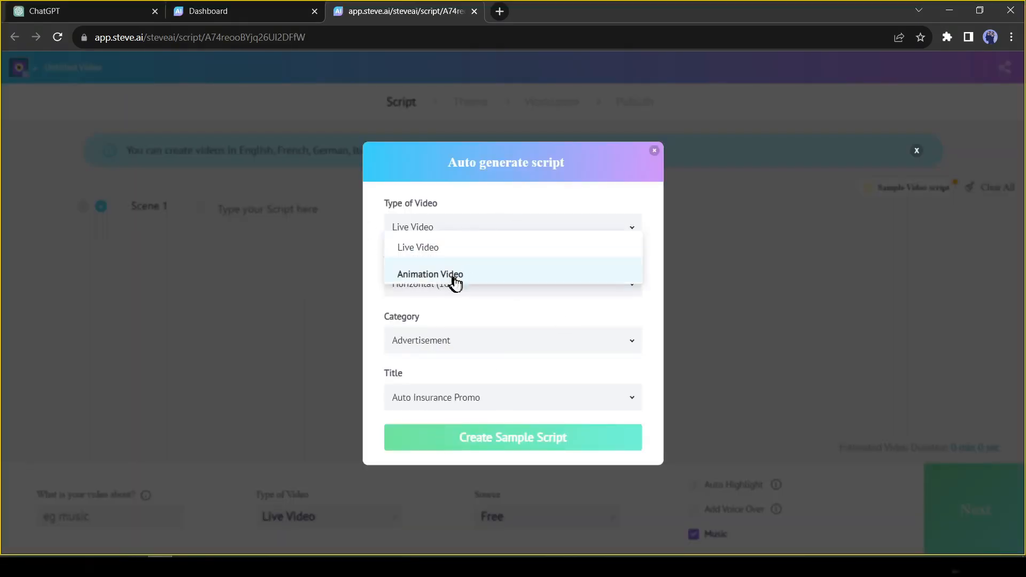
left_click(463, 247)
left_click(504, 284)
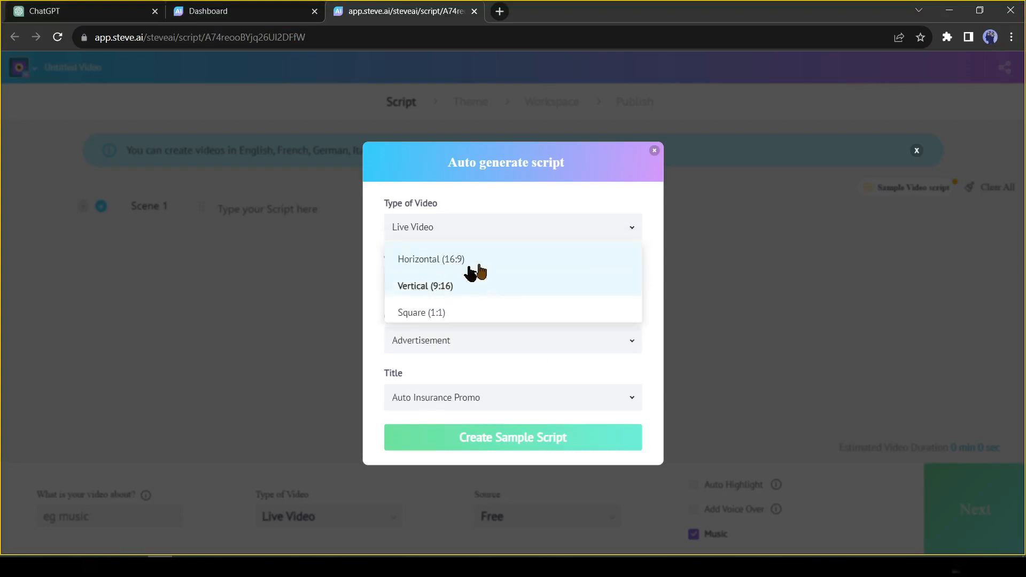
left_click(649, 265)
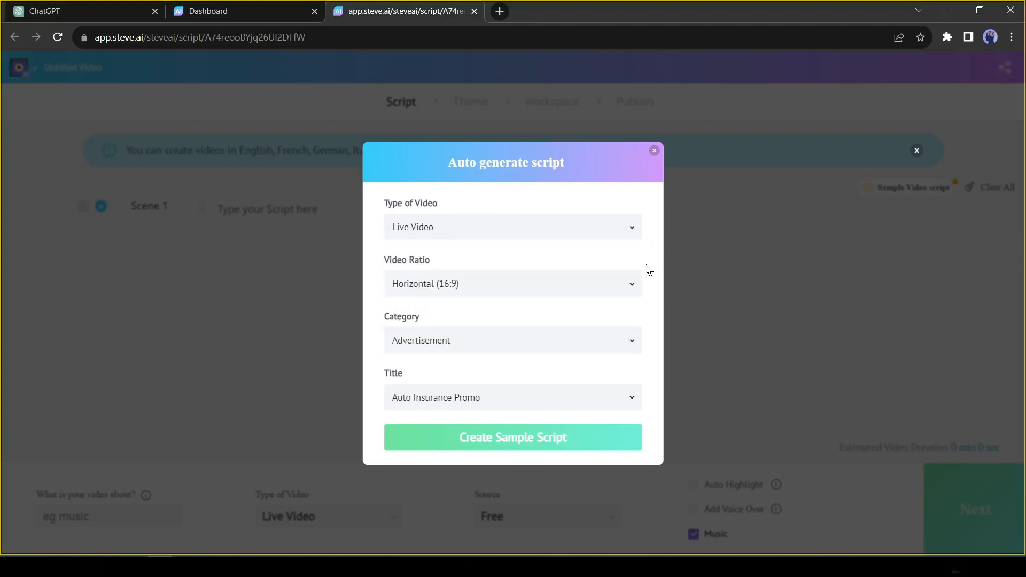
left_click(492, 351)
scroll(479, 330, "down", 1)
left_click(479, 326)
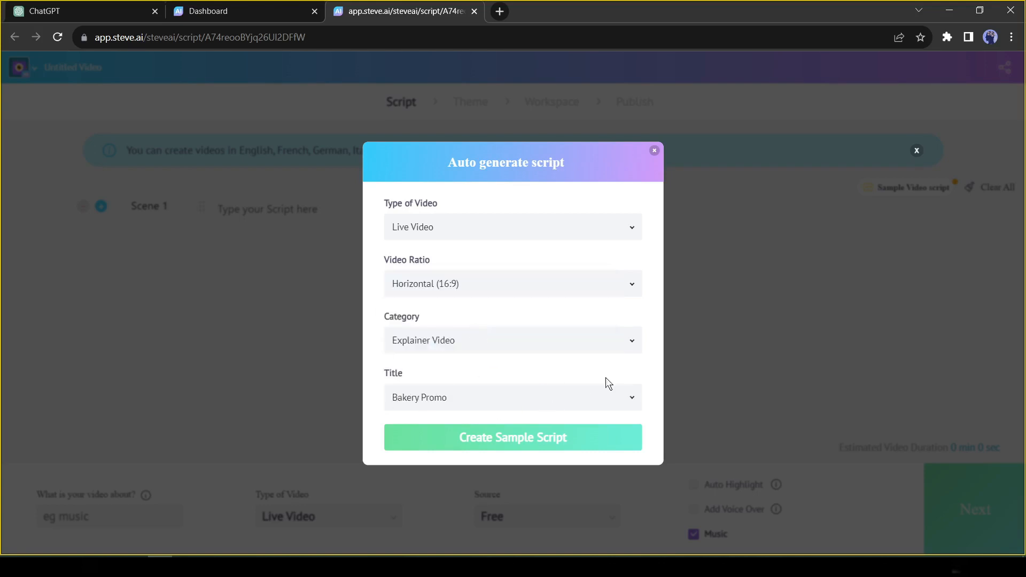
left_click(488, 404)
scroll(481, 394, "down", 5)
left_click(649, 342)
left_click(550, 445)
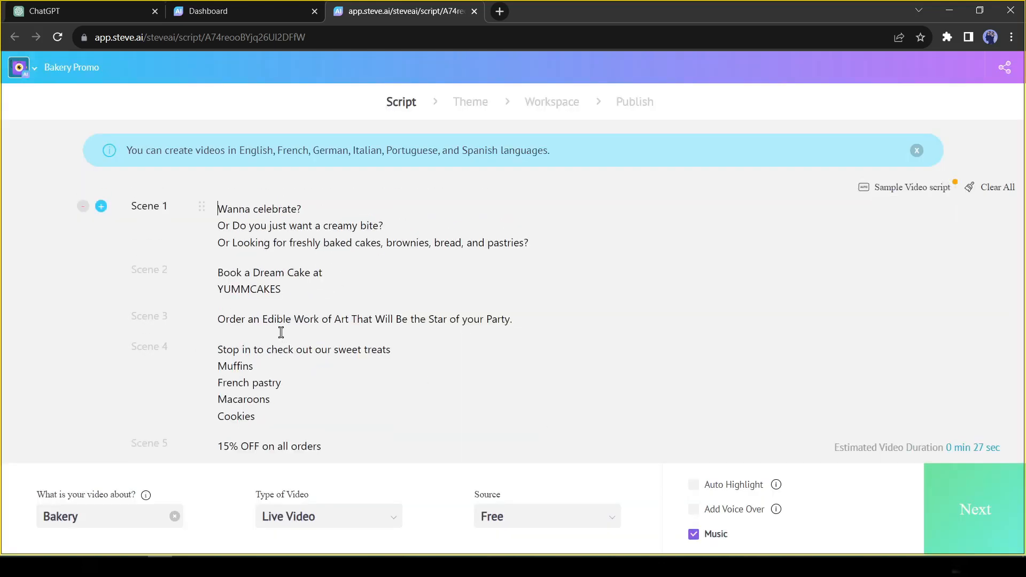
Replace the whole sample script with the horror story copied from the ChatGPT response.
left_click(637, 302)
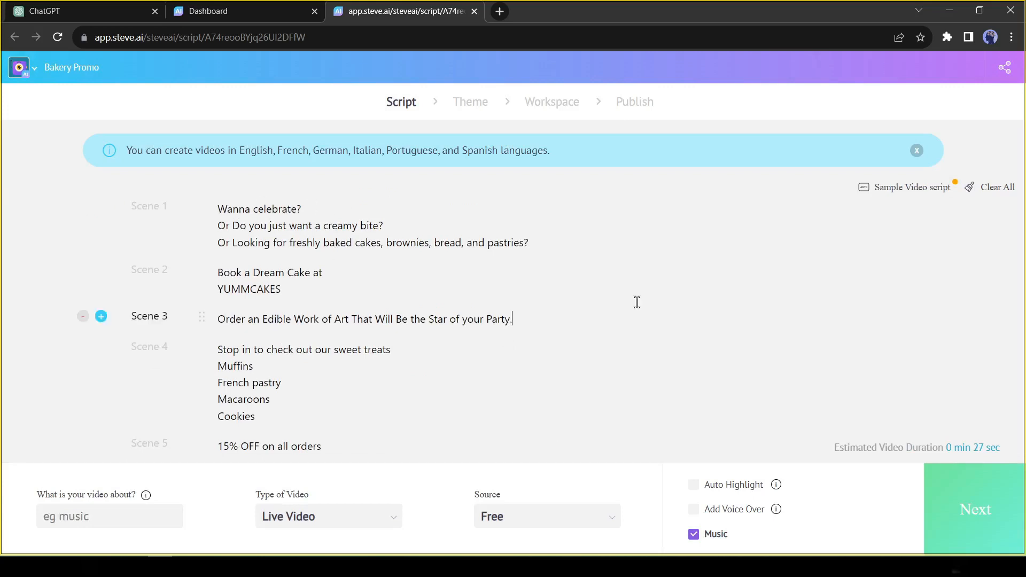
left_click(972, 188)
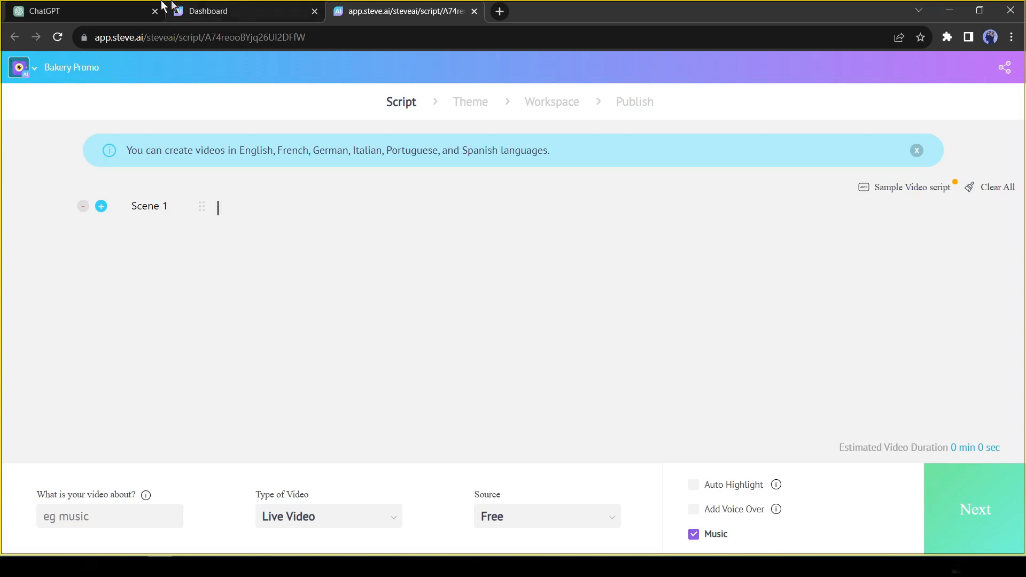
left_click(27, 11)
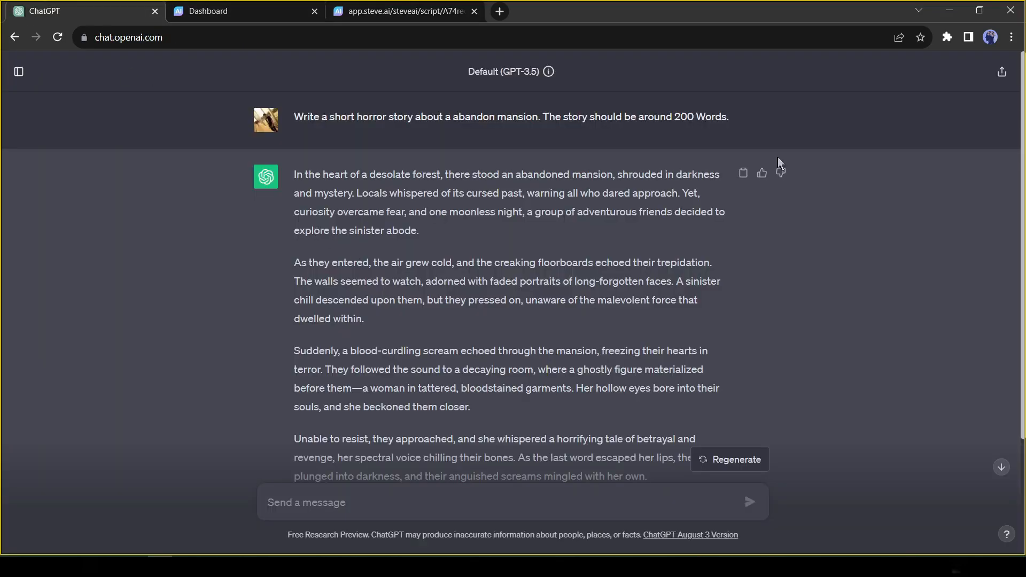
left_click(743, 174)
left_click(384, 10)
key("ctrl+v")
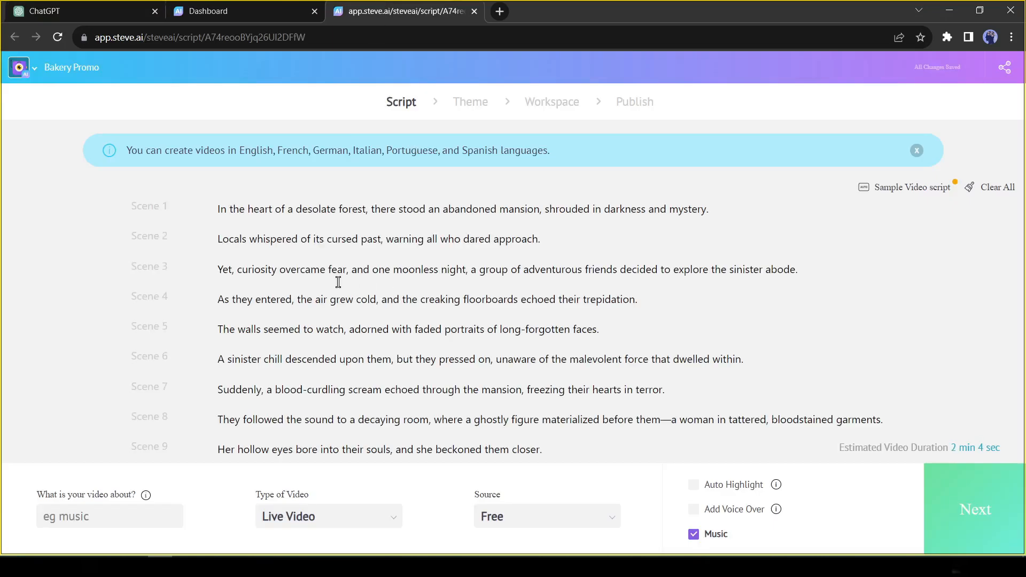
Review the pasted scenes, then set the video's topic to mansion and its source to All.
scroll(500, 252, "down", 4)
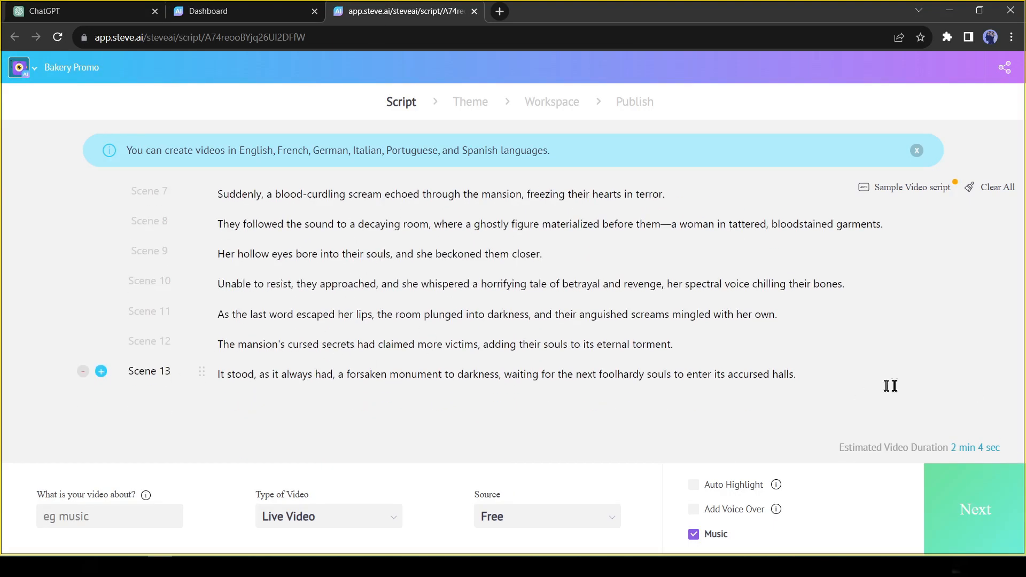
scroll(289, 357, "up", 4)
scroll(170, 242, "down", 4)
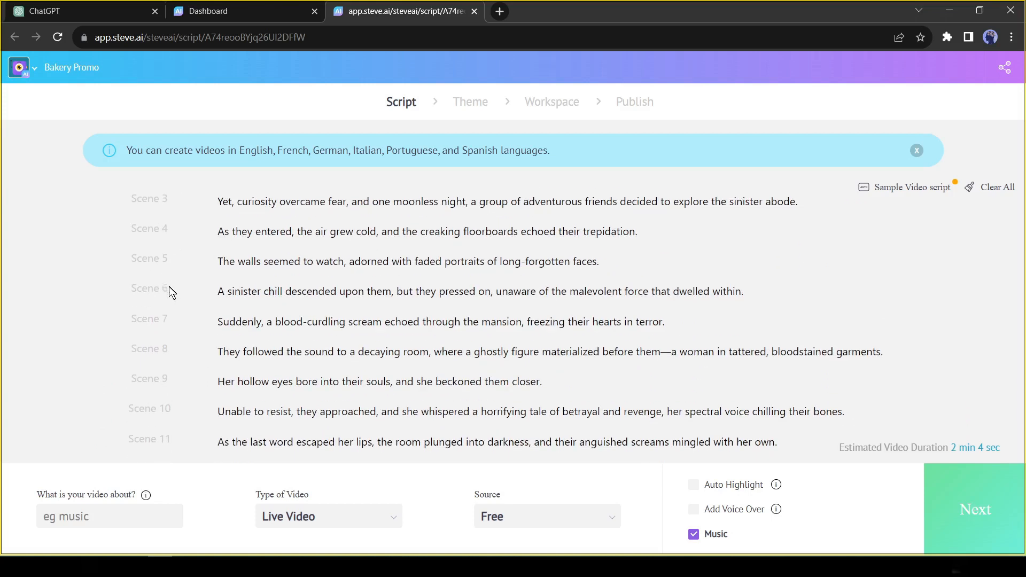
left_click(82, 515)
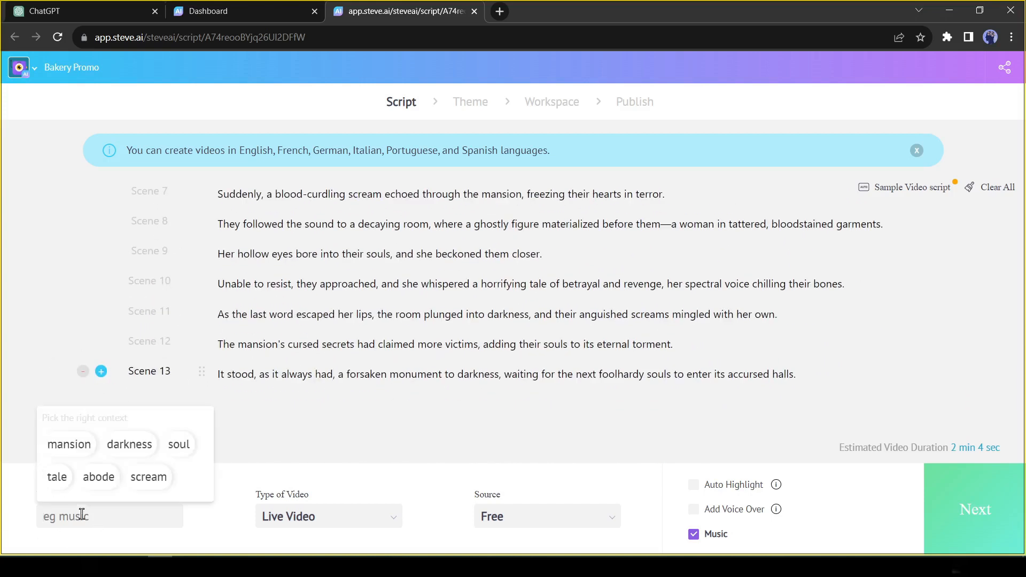
left_click(67, 444)
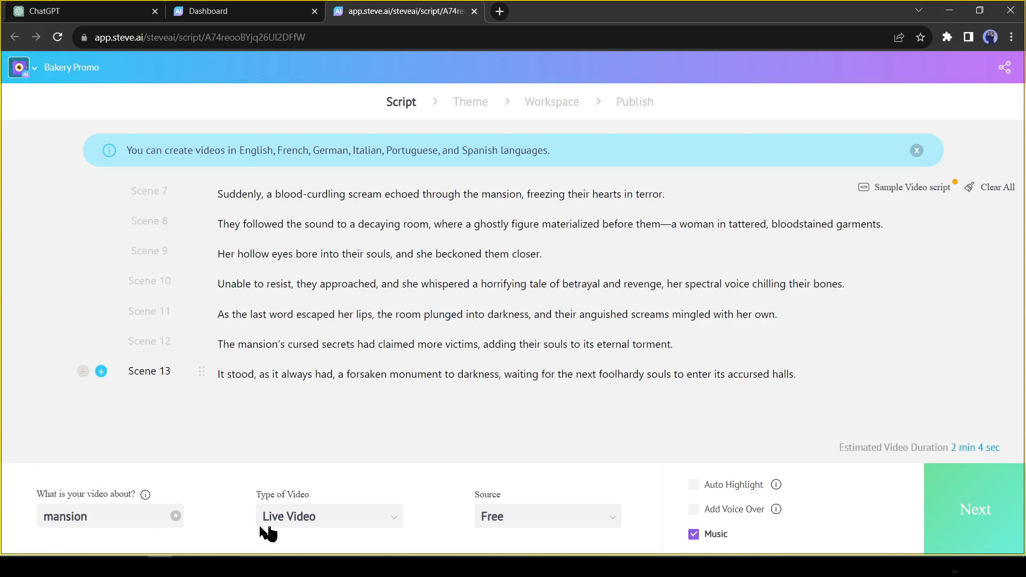
left_click(588, 526)
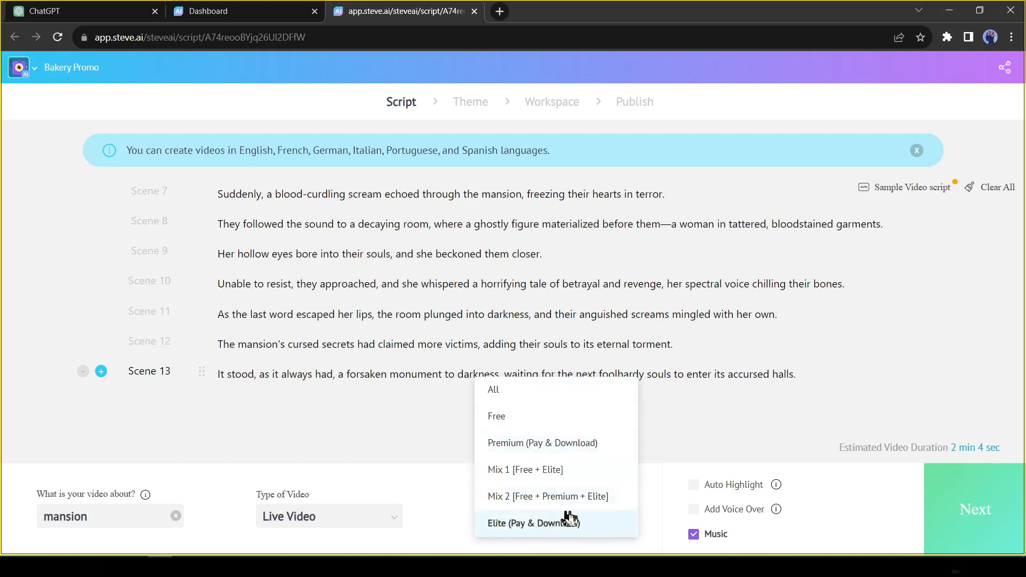
left_click(536, 397)
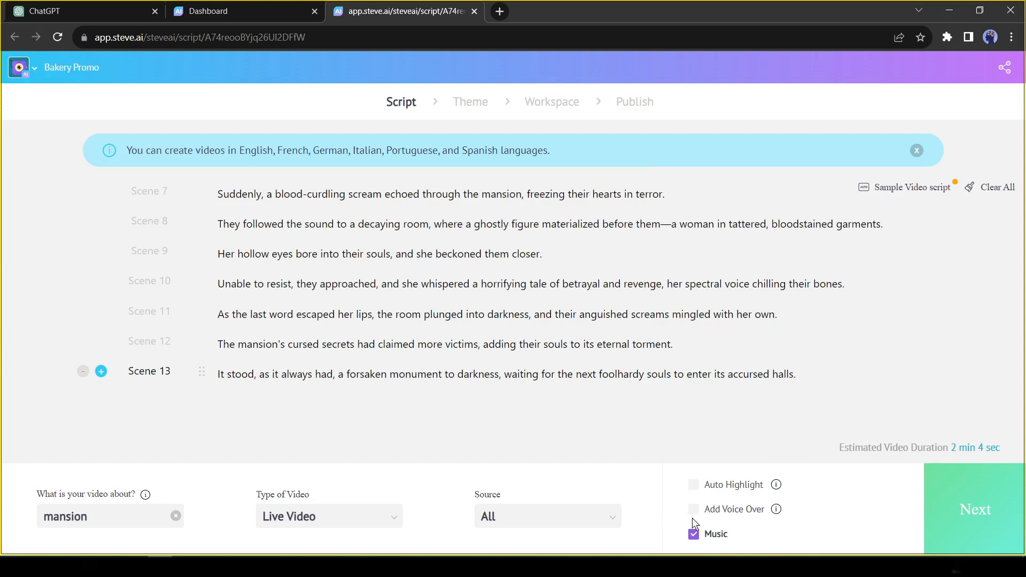
Add an English voice-over with a US accent to the script and proceed to the theme stage.
left_click(774, 509)
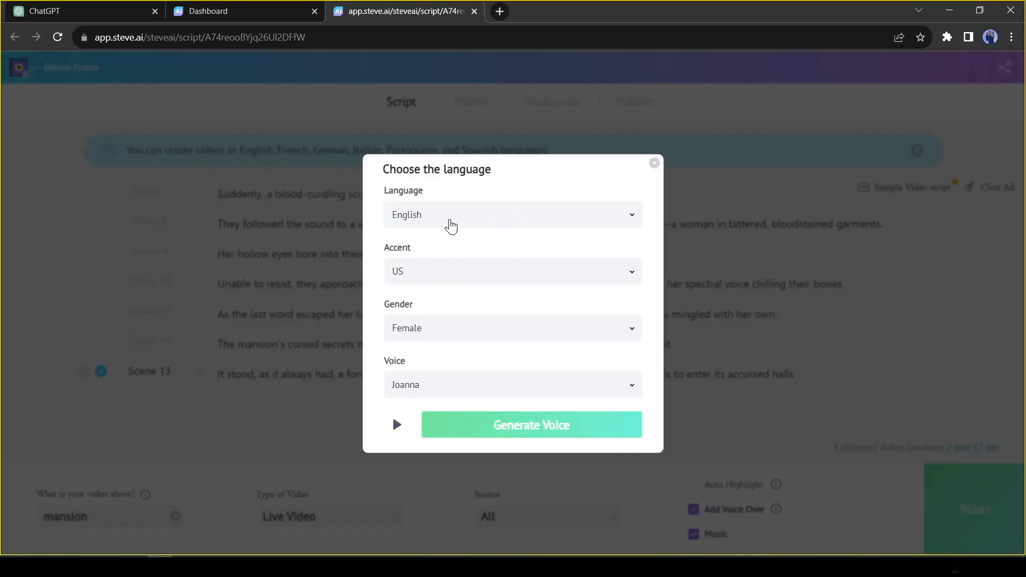
left_click(508, 220)
scroll(521, 308, "down", 2)
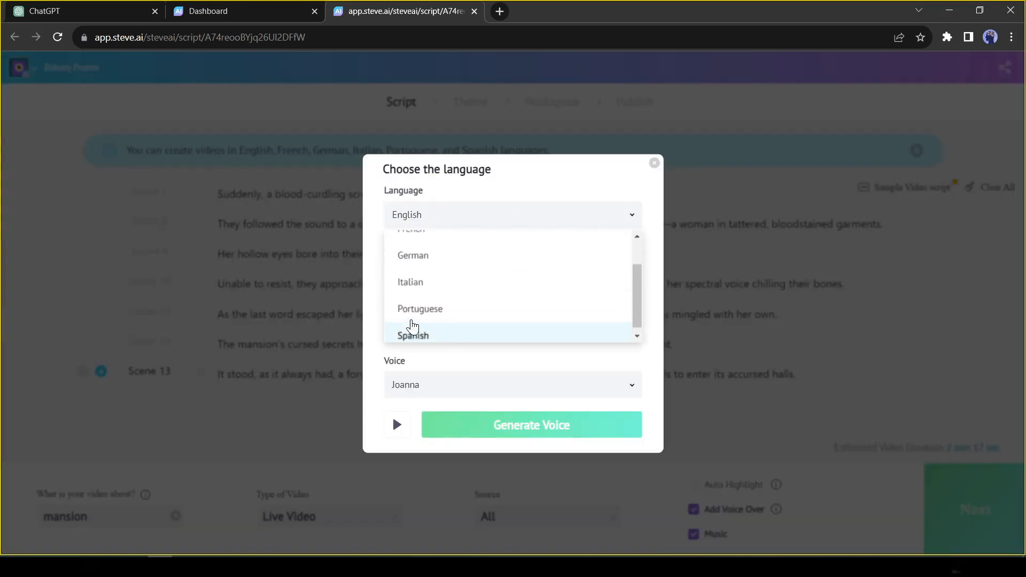
left_click(582, 198)
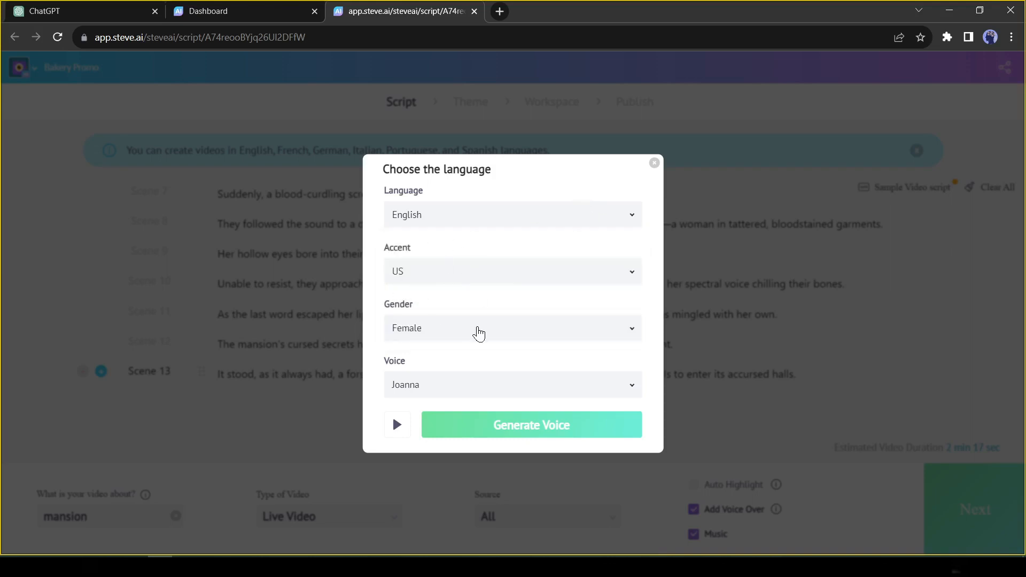
left_click(478, 333)
left_click(654, 287)
left_click(609, 389)
scroll(557, 319, "down", 1)
scroll(458, 279, "up", 1)
left_click(501, 374)
left_click(521, 433)
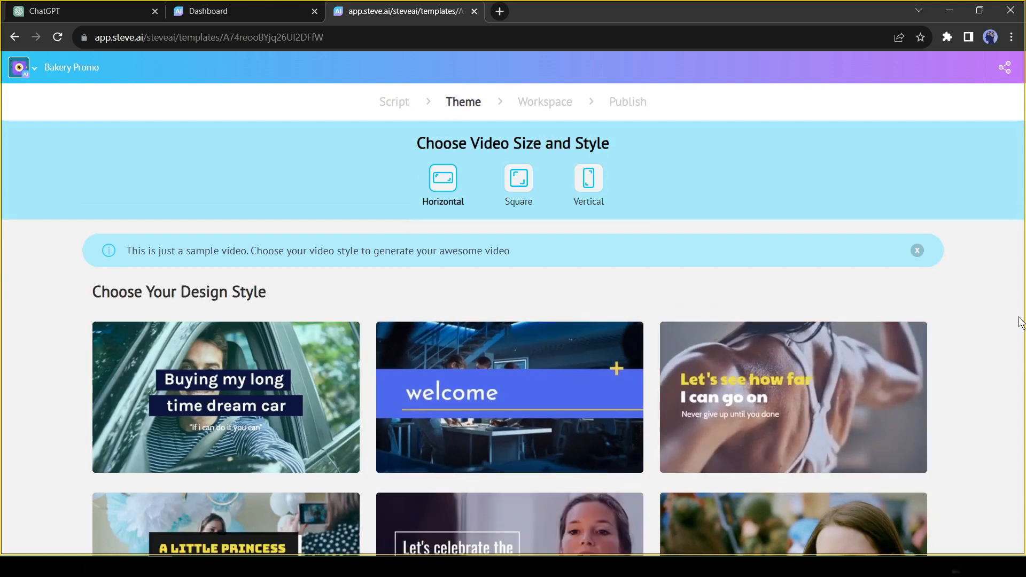
Choose the design style with the climate change caption for the horizontal video.
scroll(1015, 327, "down", 1)
scroll(1015, 327, "up", 1)
scroll(951, 314, "down", 2)
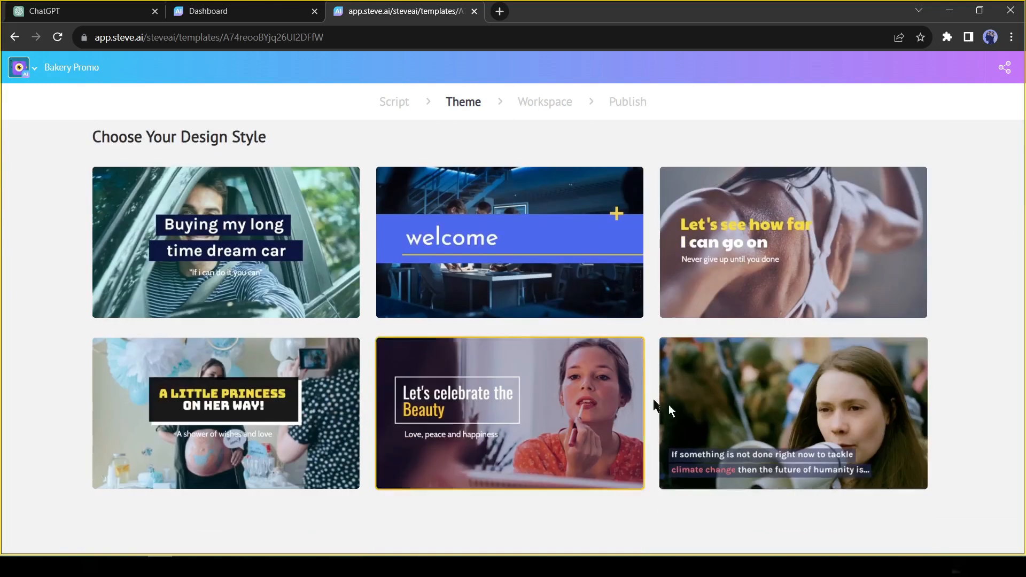
left_click(745, 409)
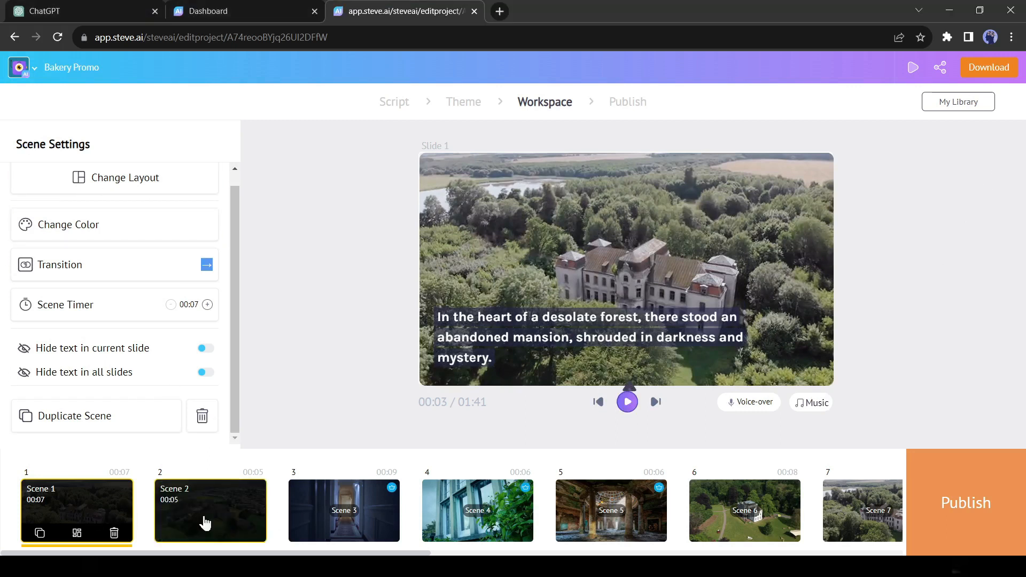
Hide the text in all slides, then play part of the video preview and pause it.
left_click_drag(128, 552, 18, 476)
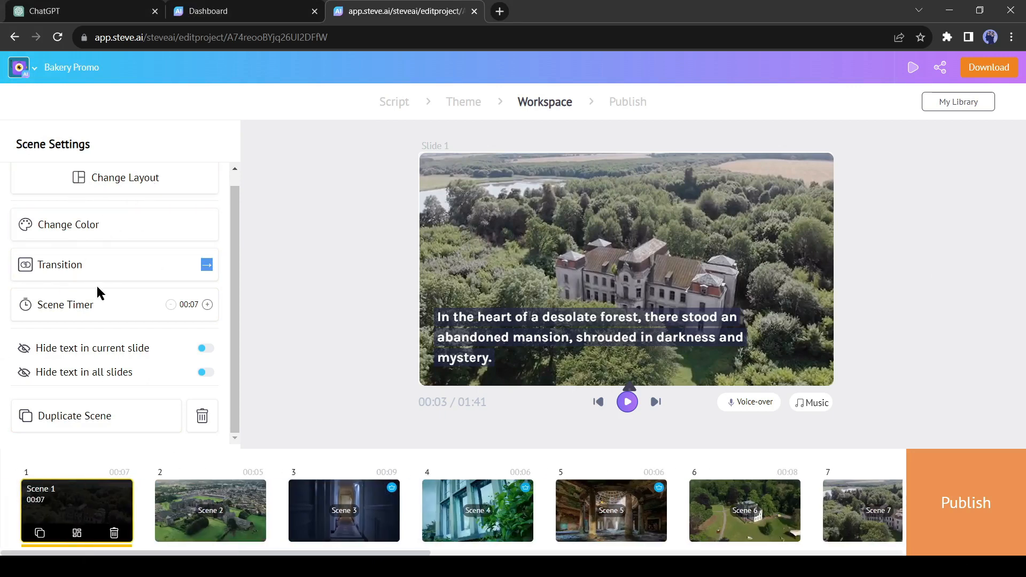
left_click(204, 373)
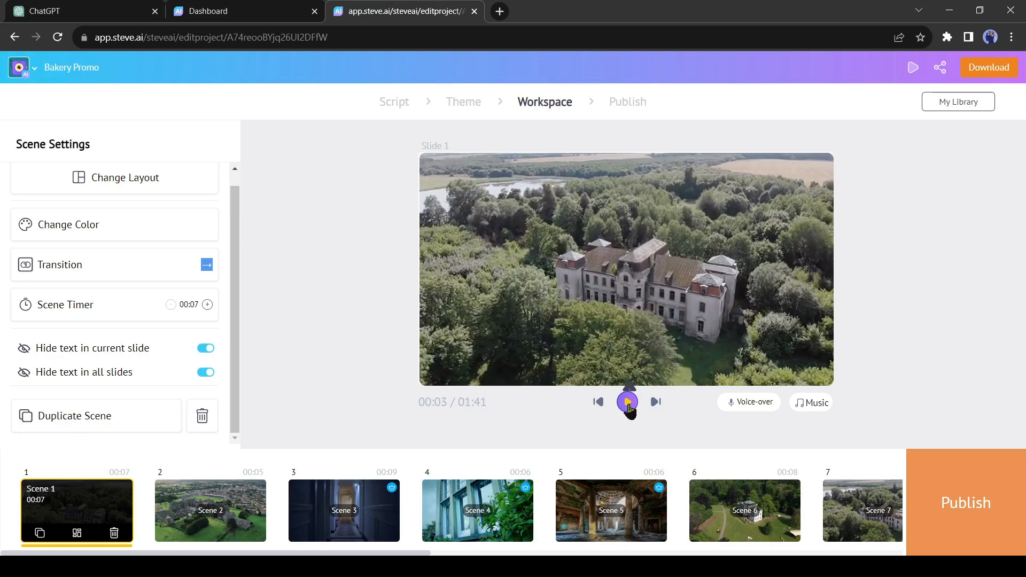
left_click(628, 401)
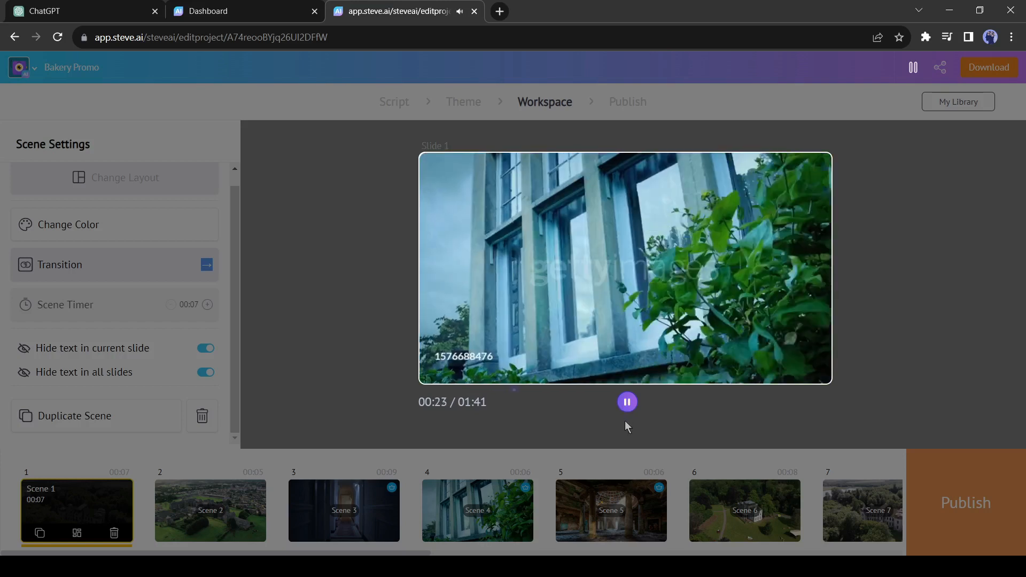
left_click(628, 403)
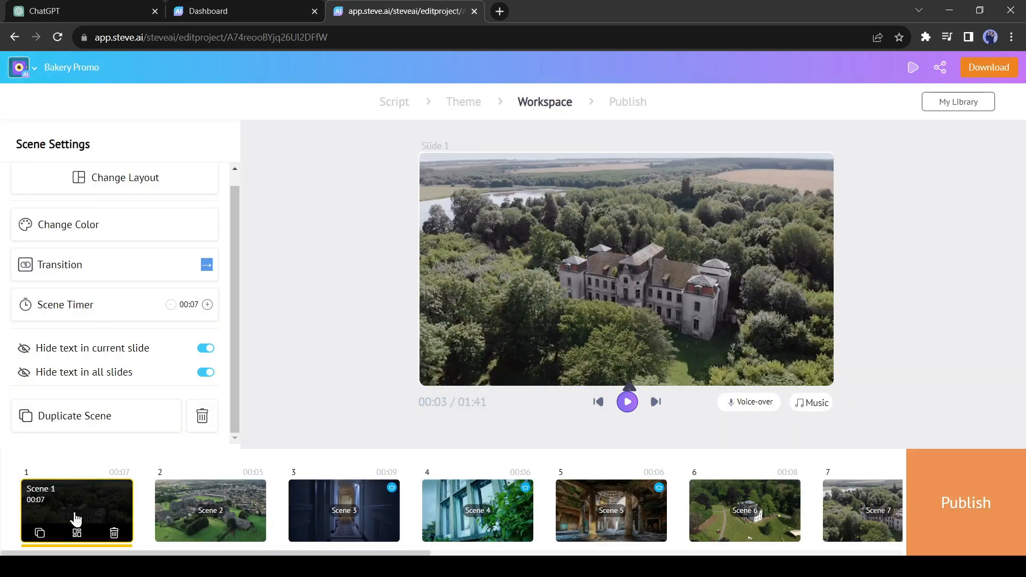
Replace the video's background music with the House of Horror track found by searching for horror.
left_click(803, 409)
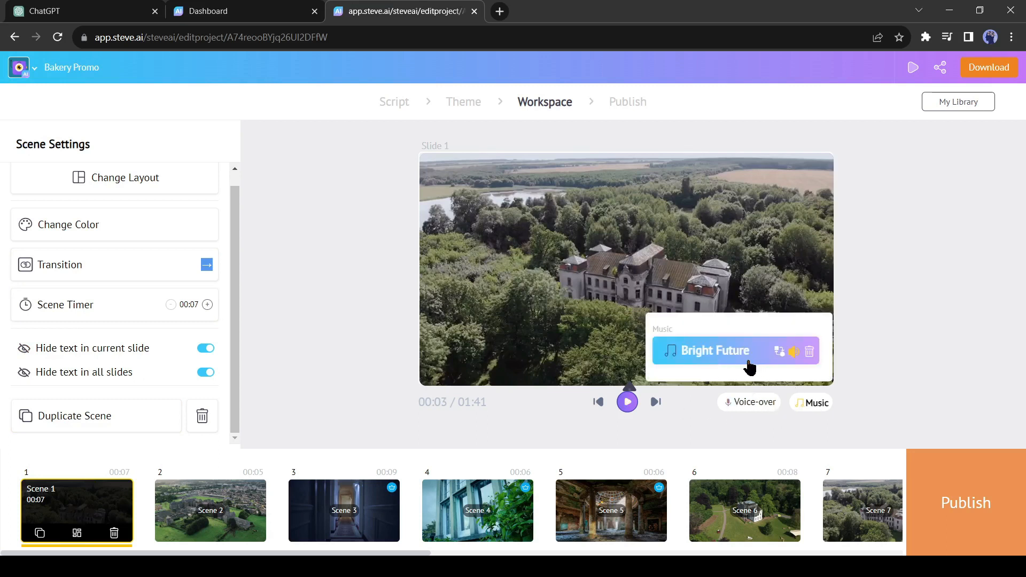
left_click(782, 353)
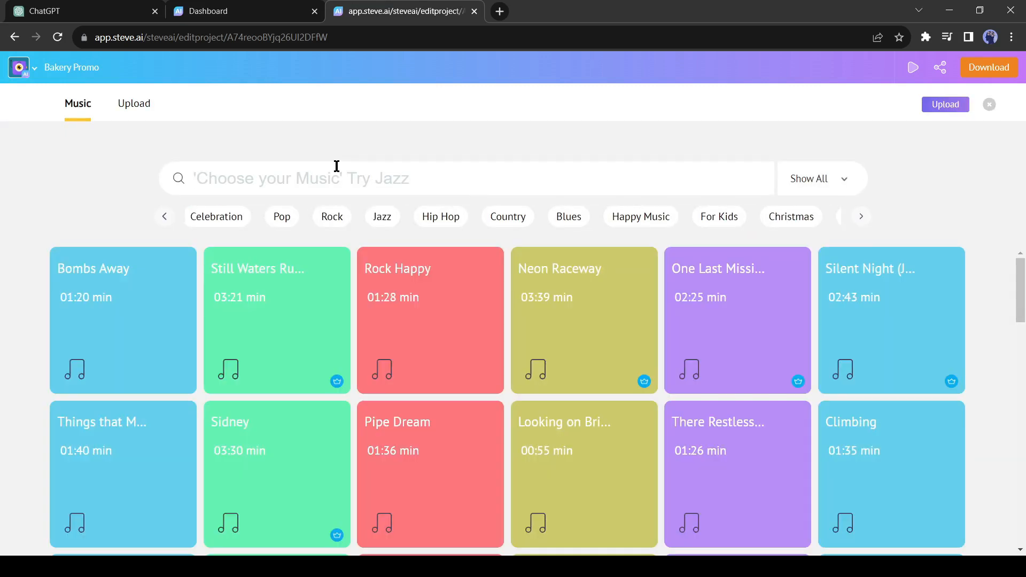
left_click(337, 167)
type("horror")
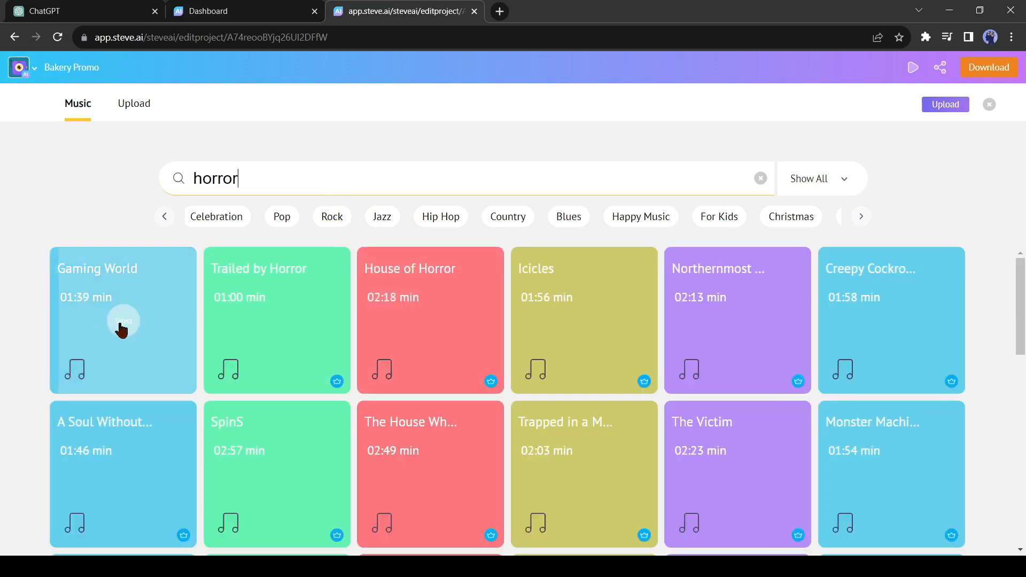
left_click(431, 321)
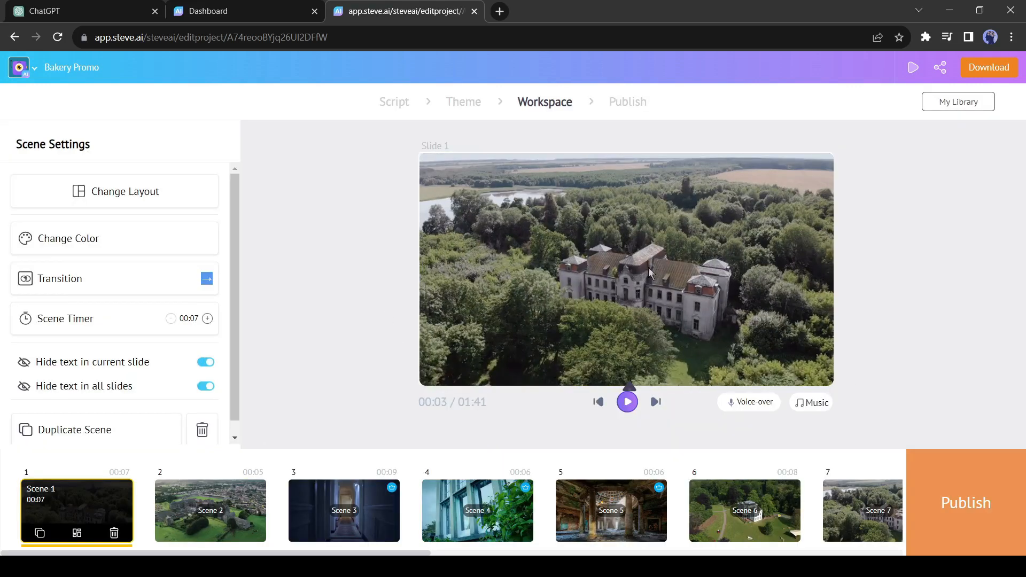
Swap the scene 2 footage for the dark night-time mansion clip from the suggested mansion search.
left_click(222, 514)
left_click(570, 247)
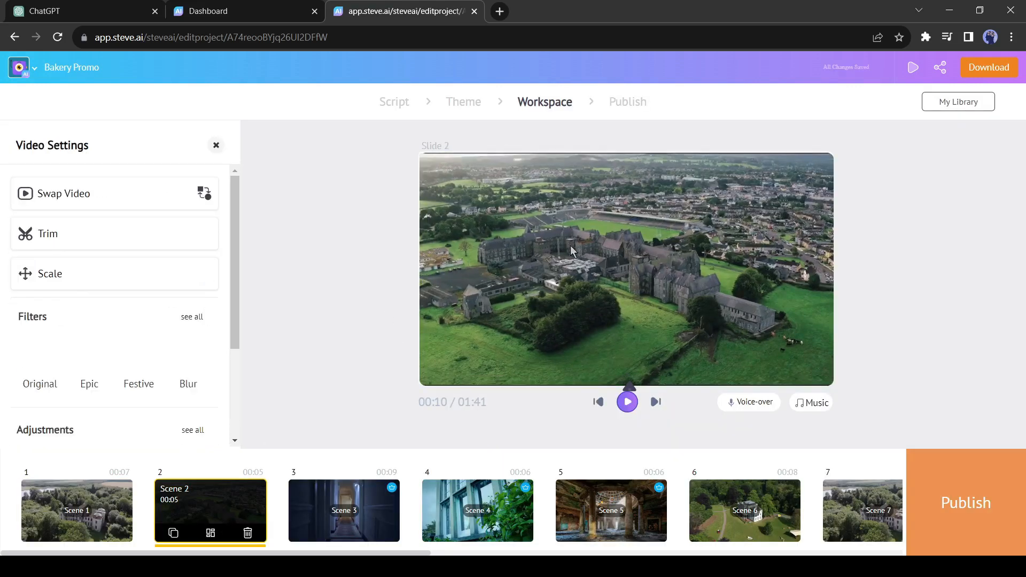
left_click(110, 201)
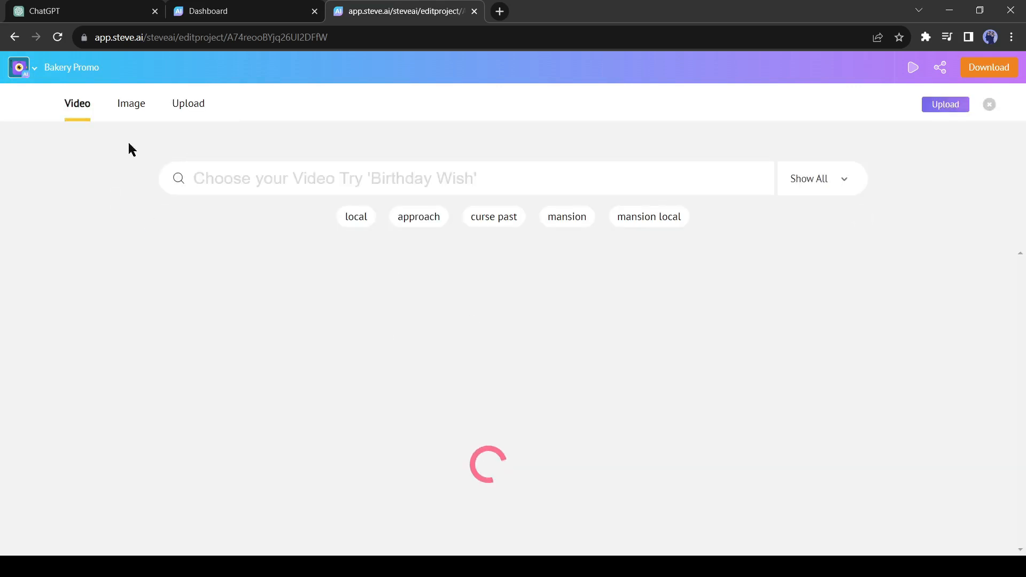
scroll(245, 343, "down", 5)
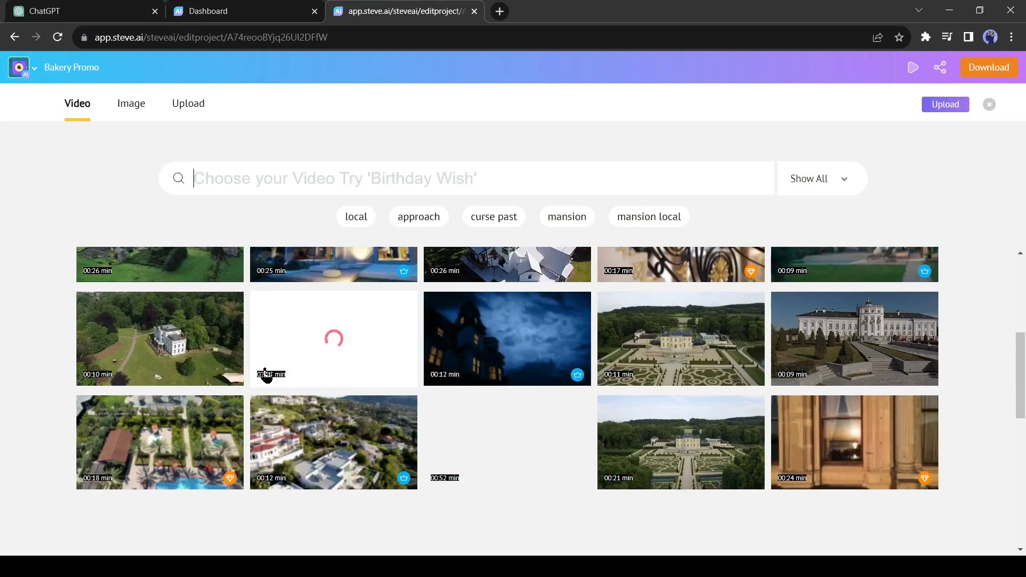
scroll(265, 376, "down", 1)
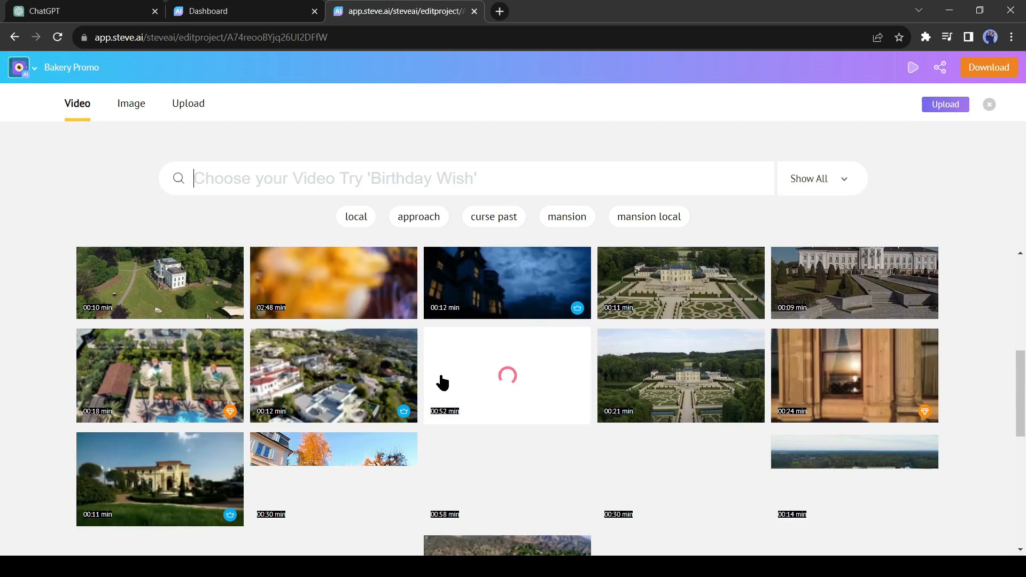
left_click(566, 219)
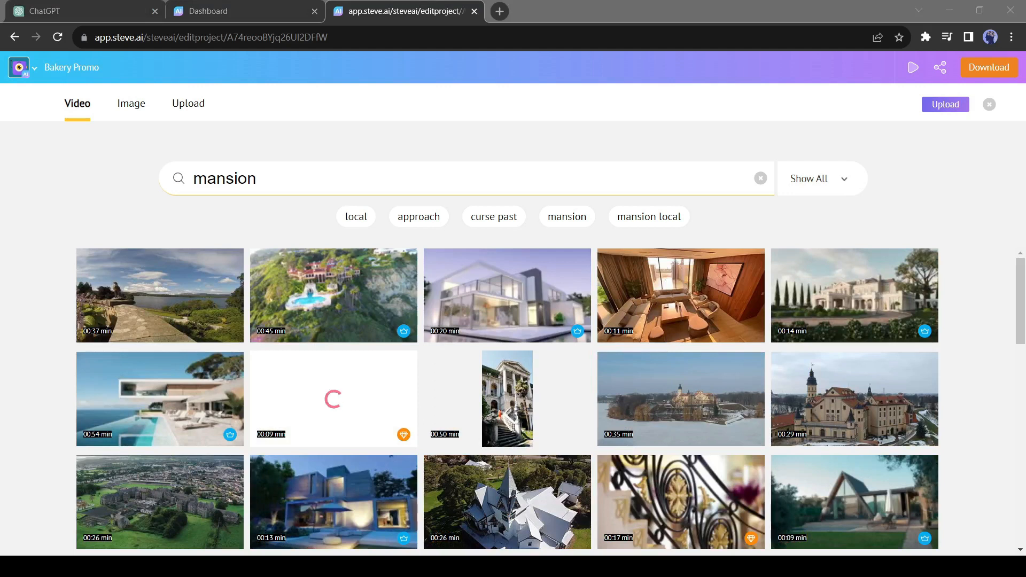
scroll(507, 402, "down", 5)
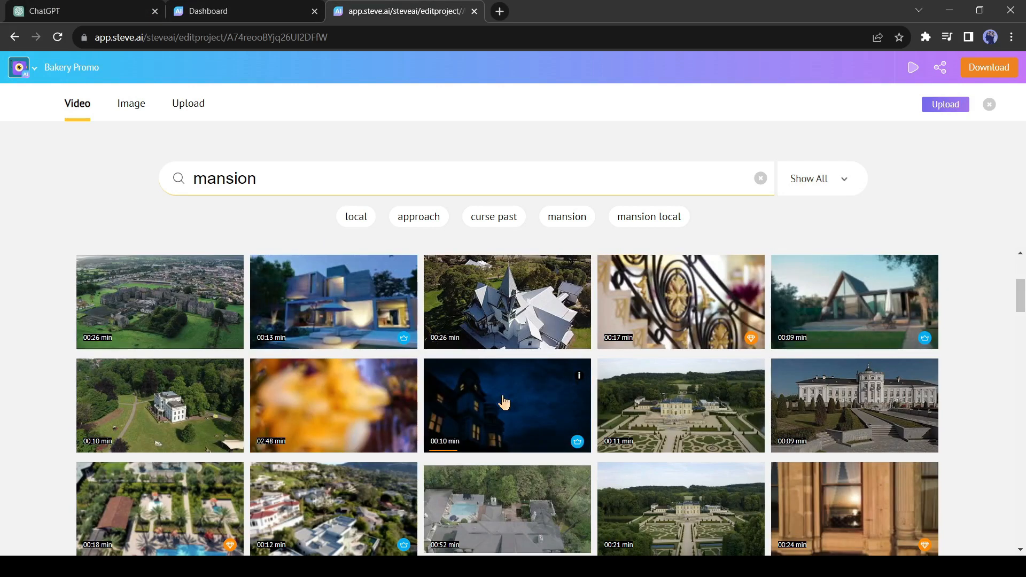
left_click(521, 334)
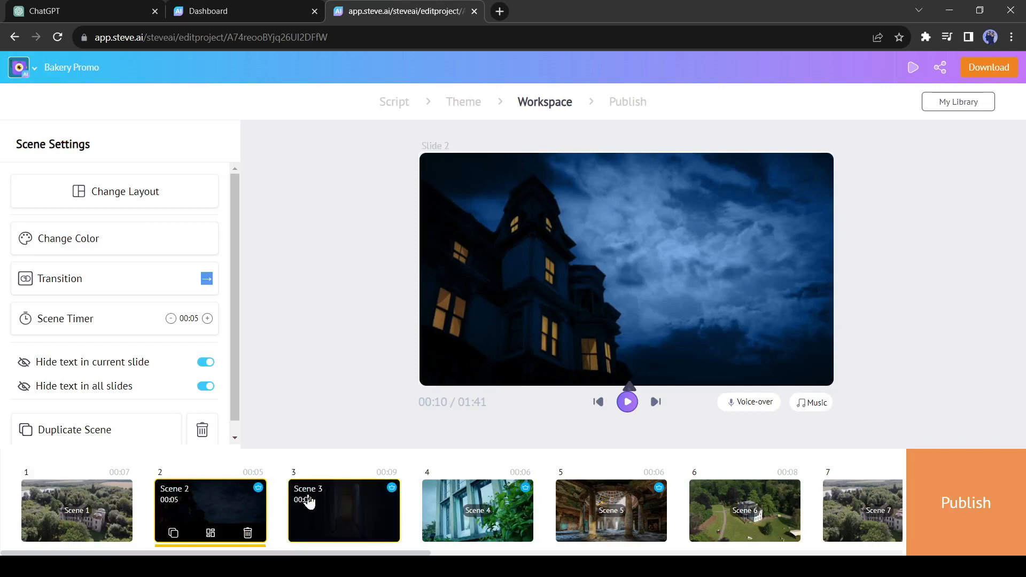
Swap the footage of scenes 3 to 7 for horror-themed stock clips, using suggested searches such as blood curdling scream.
left_click(318, 511)
left_click(628, 402)
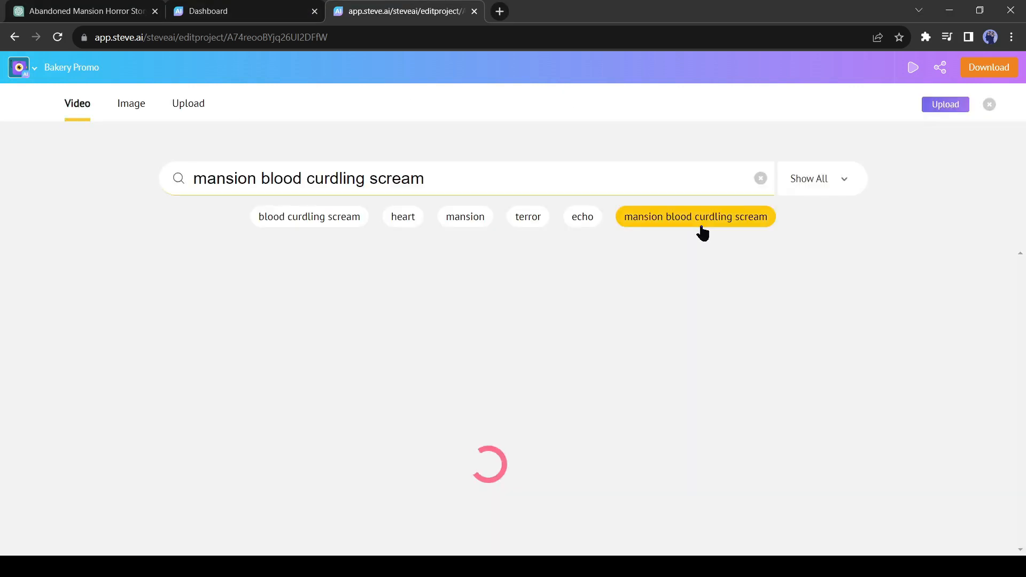
left_click(314, 219)
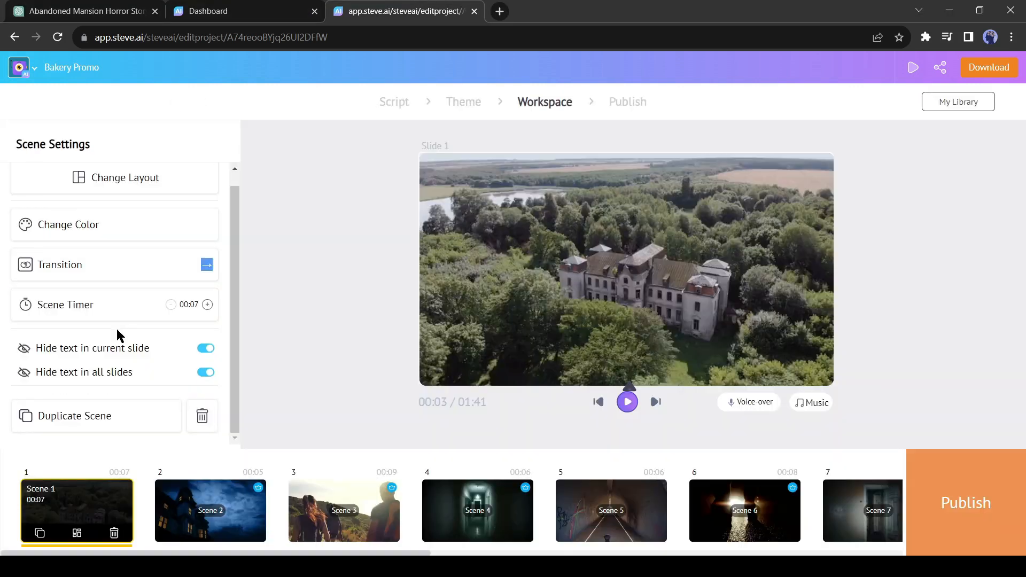
scroll(123, 332, "up", 1)
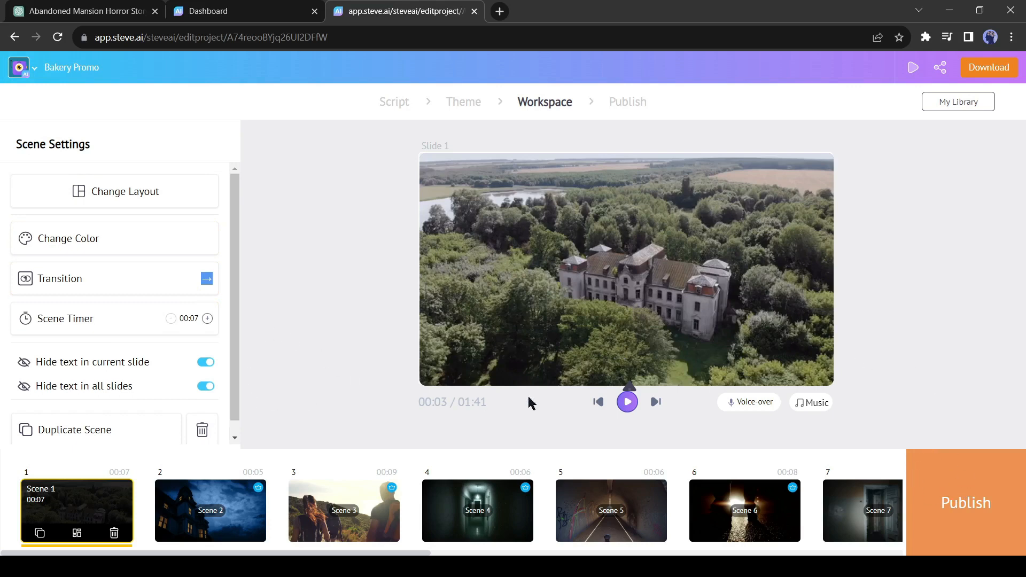
Publish the video at Full HD 1080p and download the exported file.
left_click(971, 512)
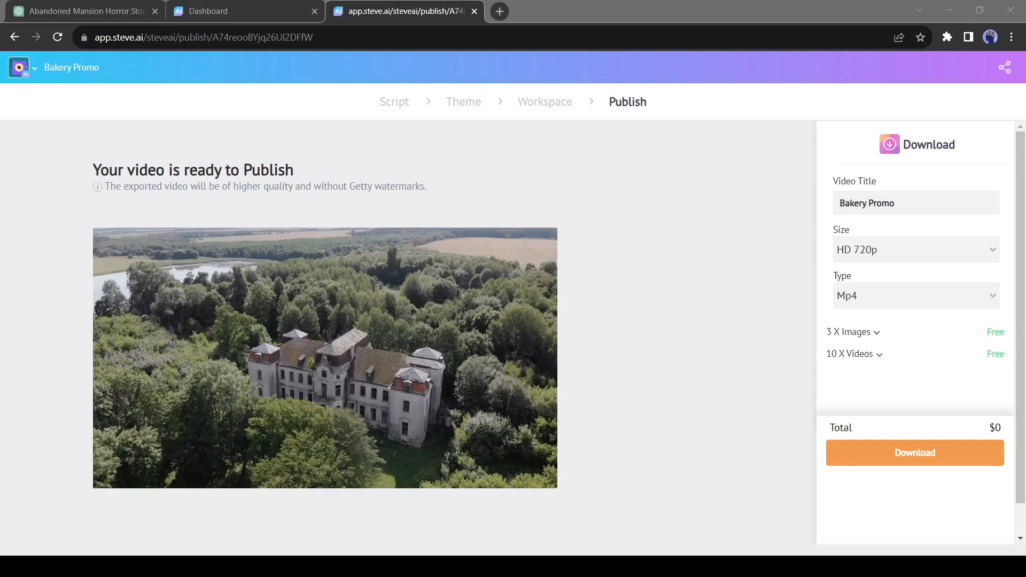
left_click(862, 251)
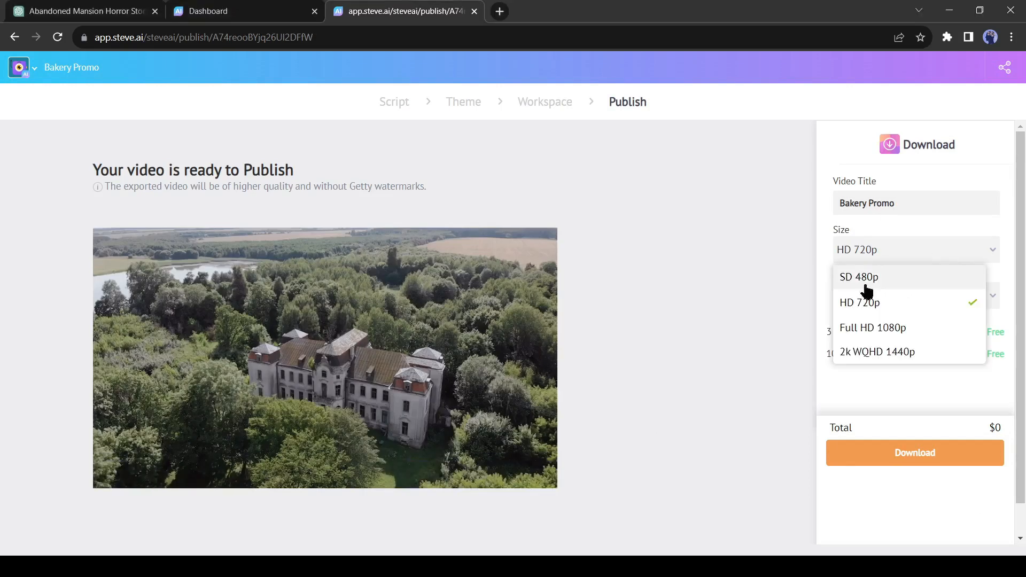
left_click(863, 338)
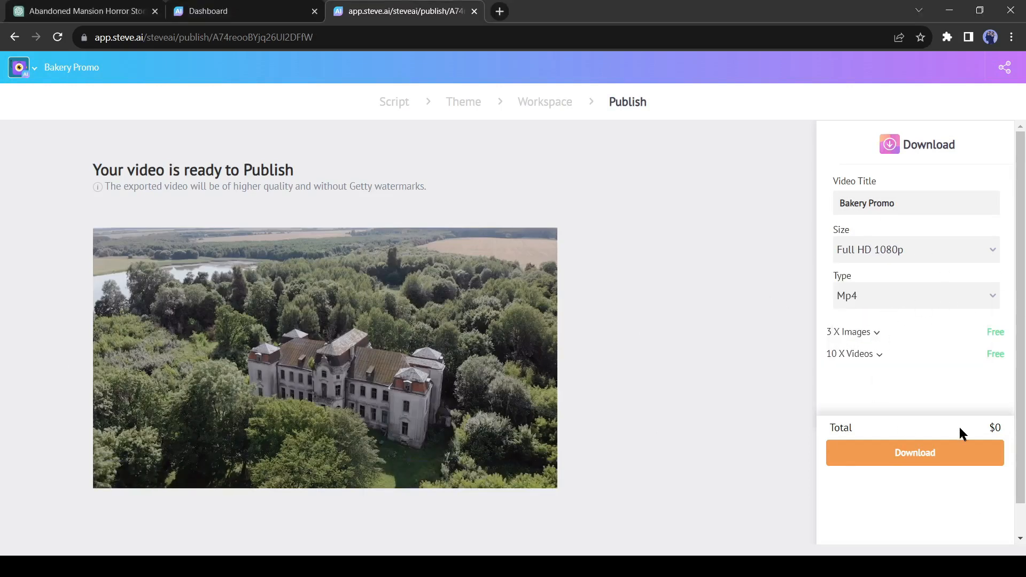
left_click(925, 460)
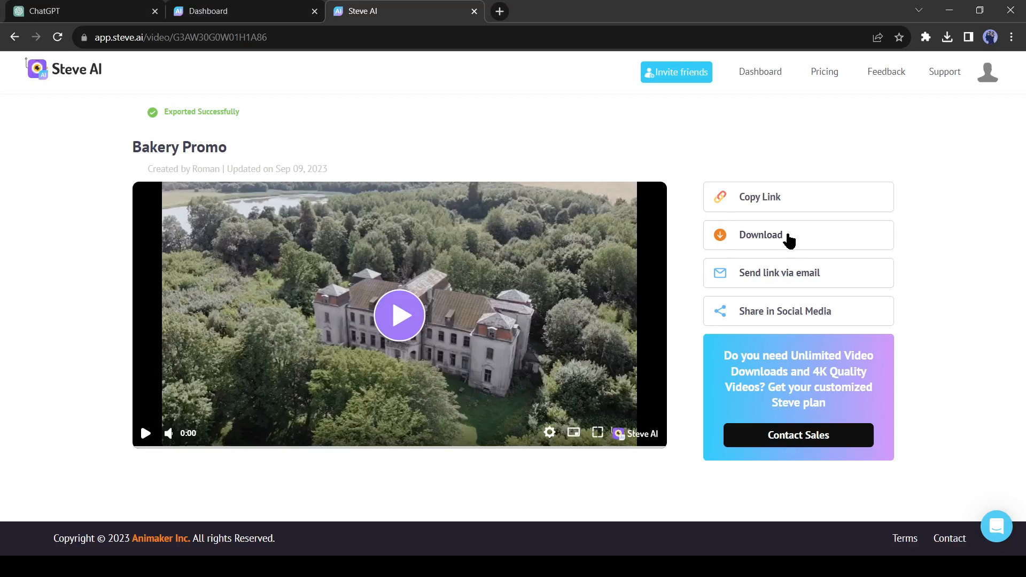
left_click(790, 241)
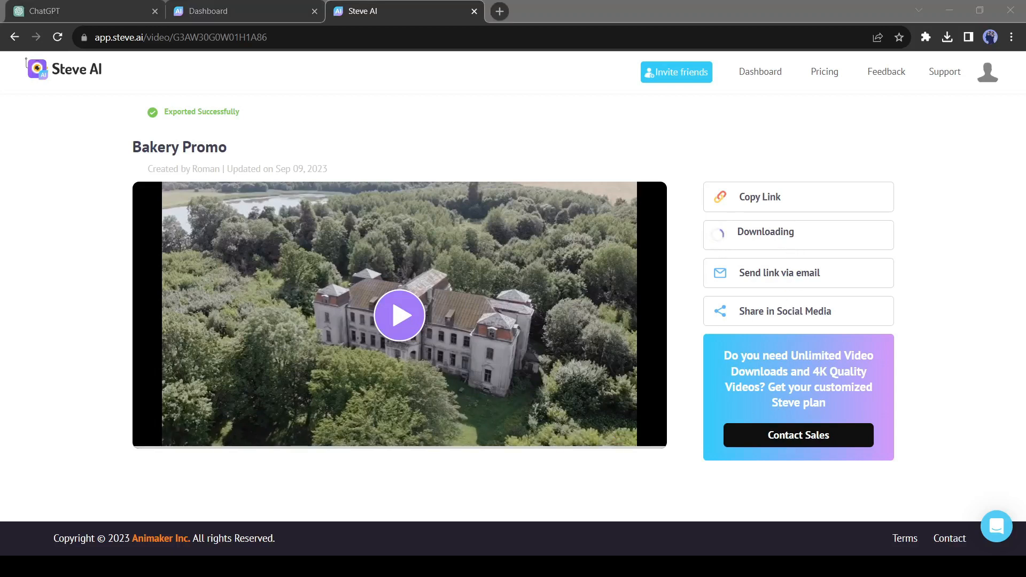